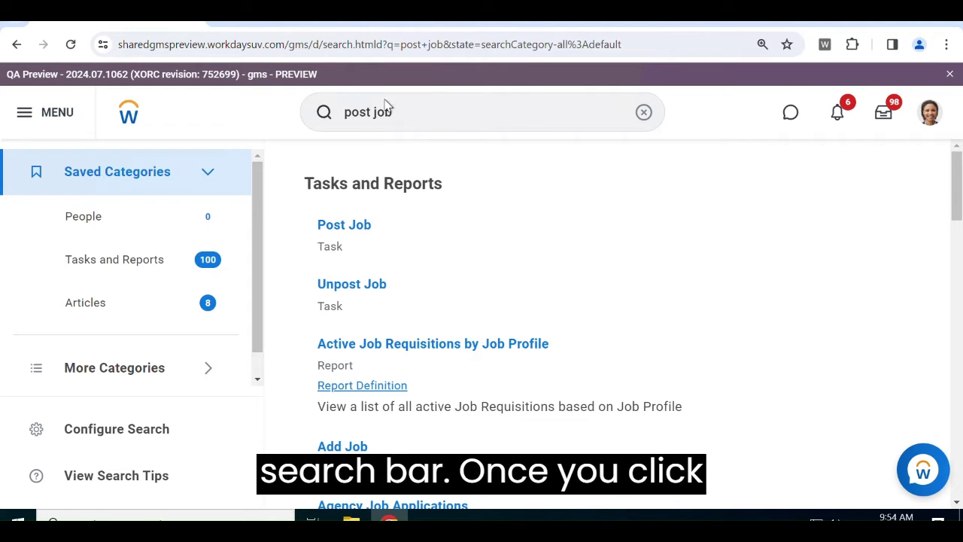
Step: Launch the Post Job task from the search results
click(328, 232)
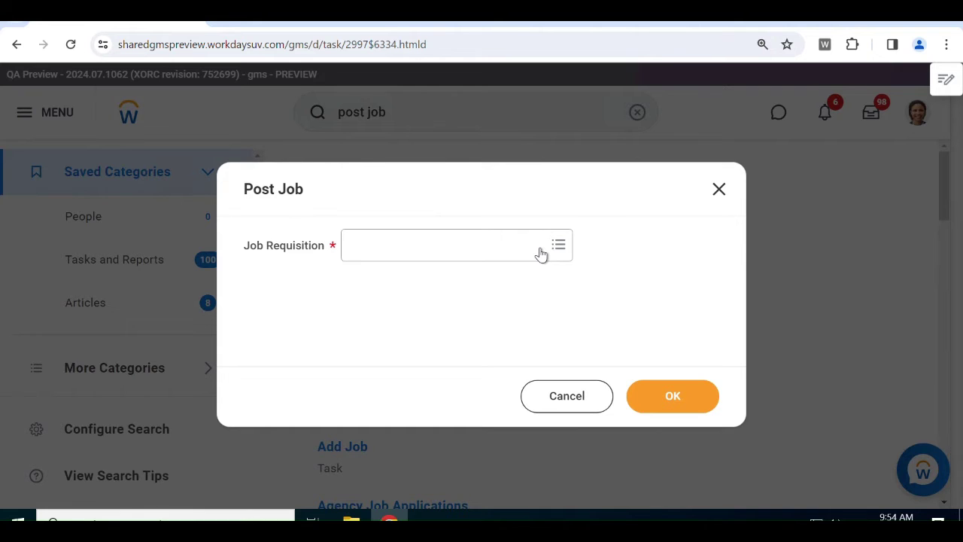
Step: Pick R-00035 Senior HR Representative from All Open Job Requisitions as the requisition
right_click(366, 301)
click(339, 327)
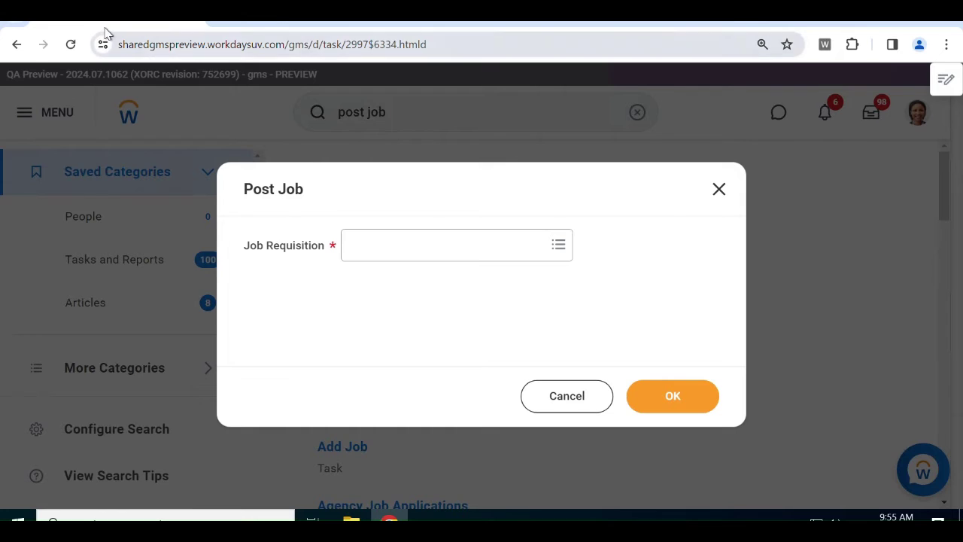
click(383, 253)
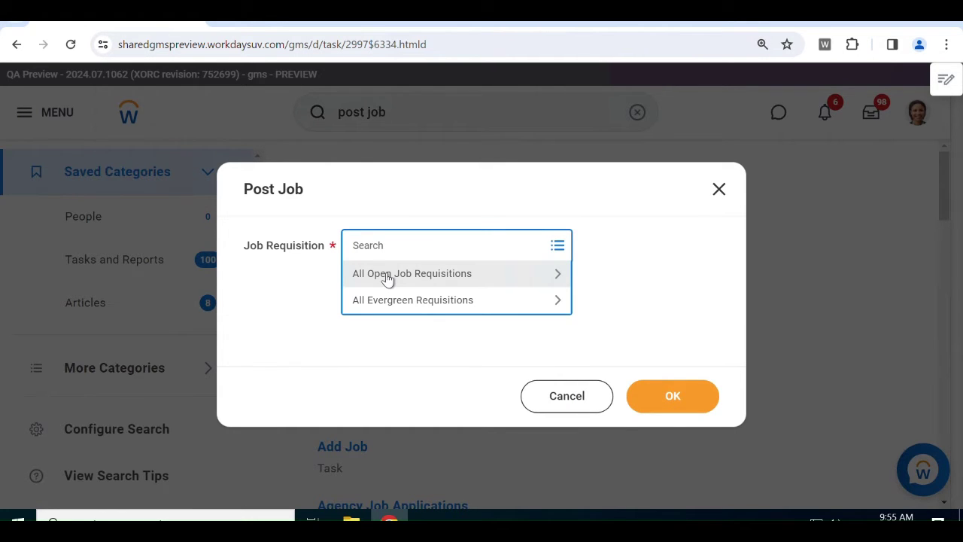
click(387, 276)
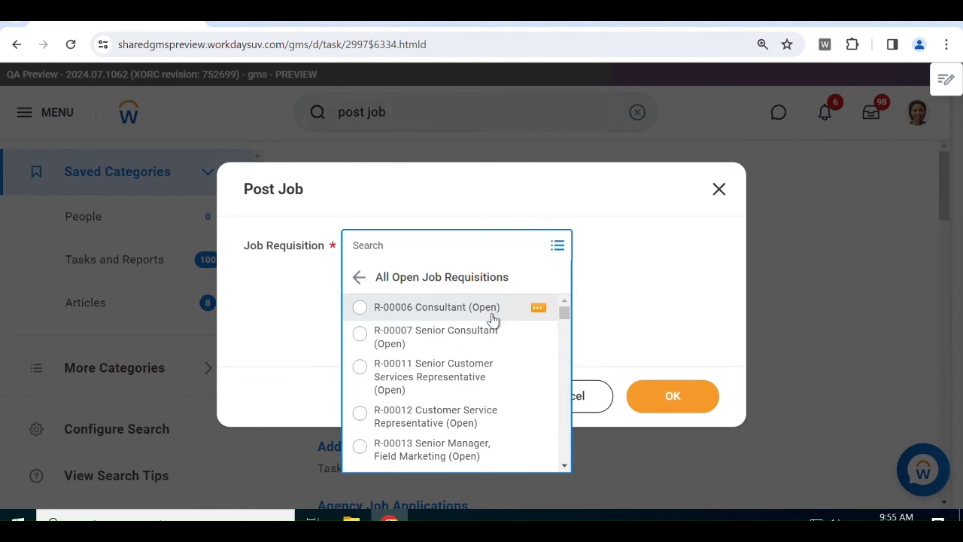
mouse_move(564, 314)
mouse_down()
mouse_move(566, 325)
mouse_move(564, 311)
mouse_up()
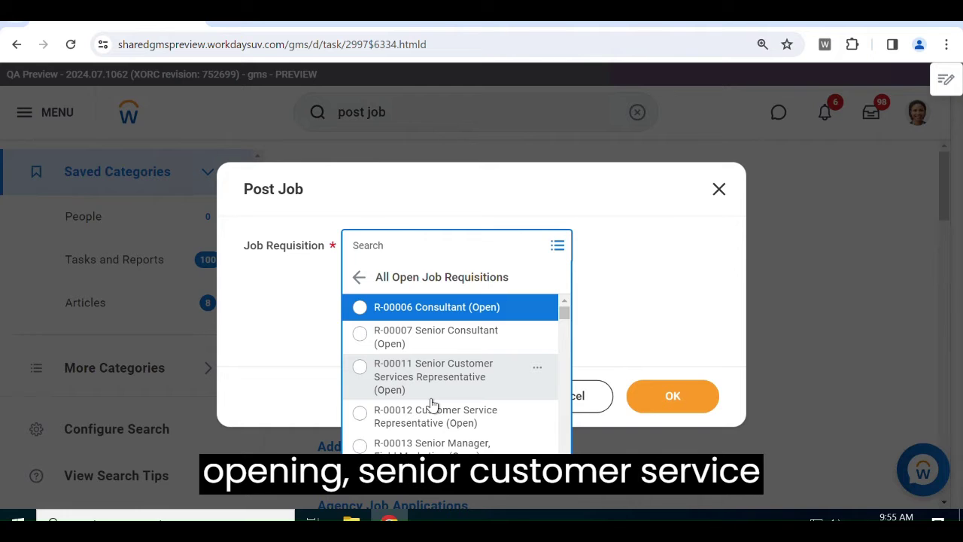
scroll(429, 402, down, 1)
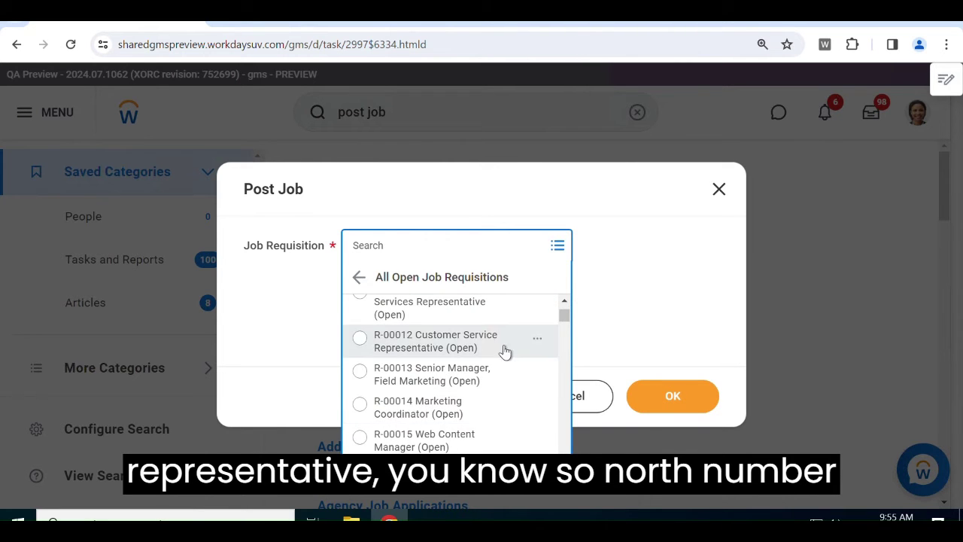
scroll(474, 387, down, 2)
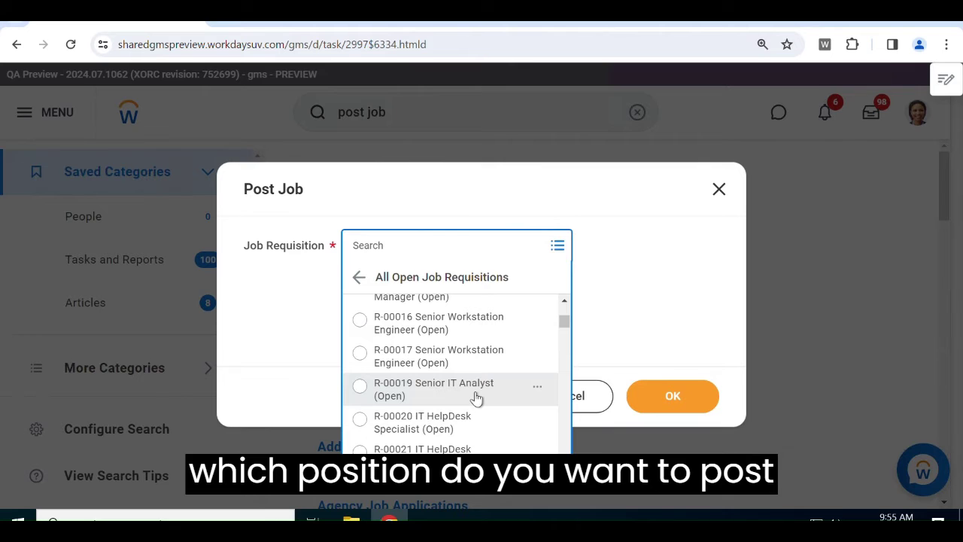
scroll(477, 397, down, 2)
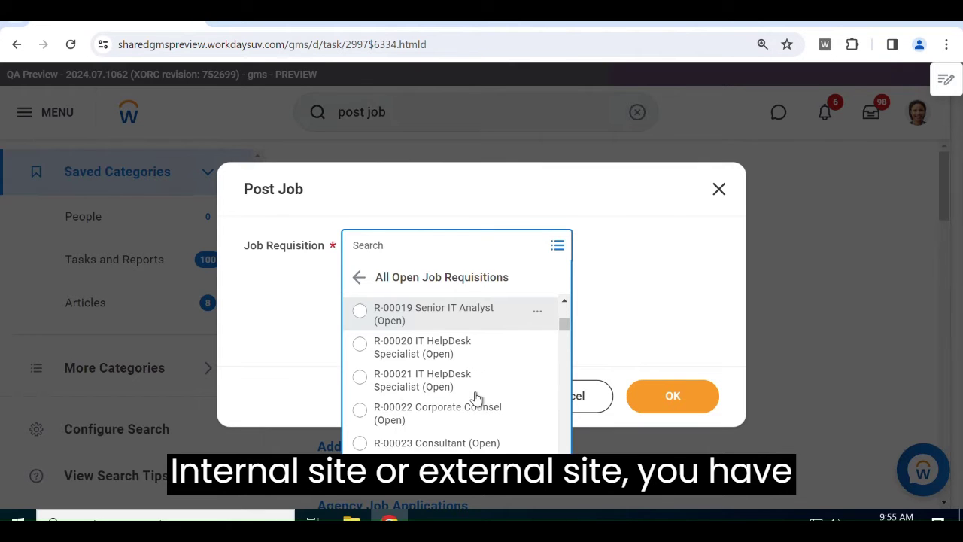
scroll(477, 397, down, 2)
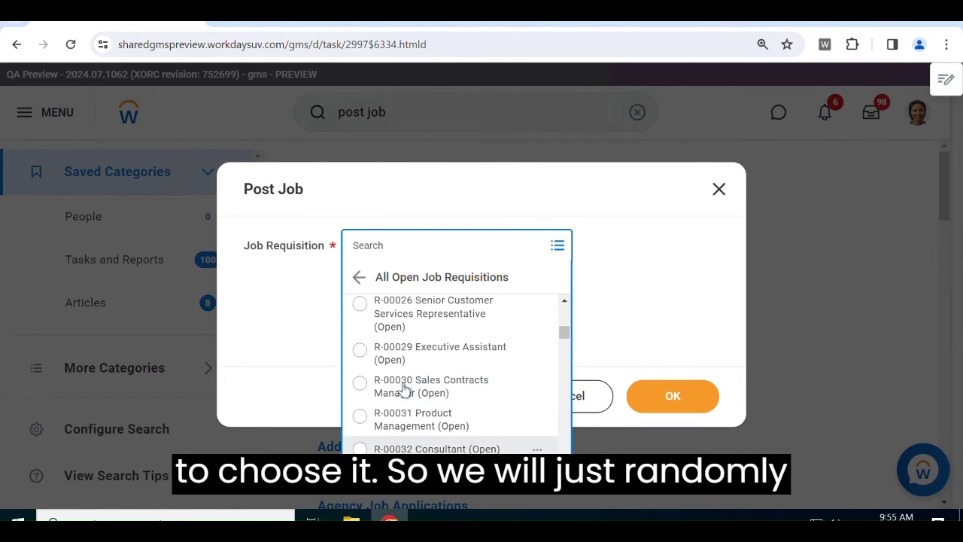
scroll(404, 393, down, 1)
scroll(442, 420, down, 1)
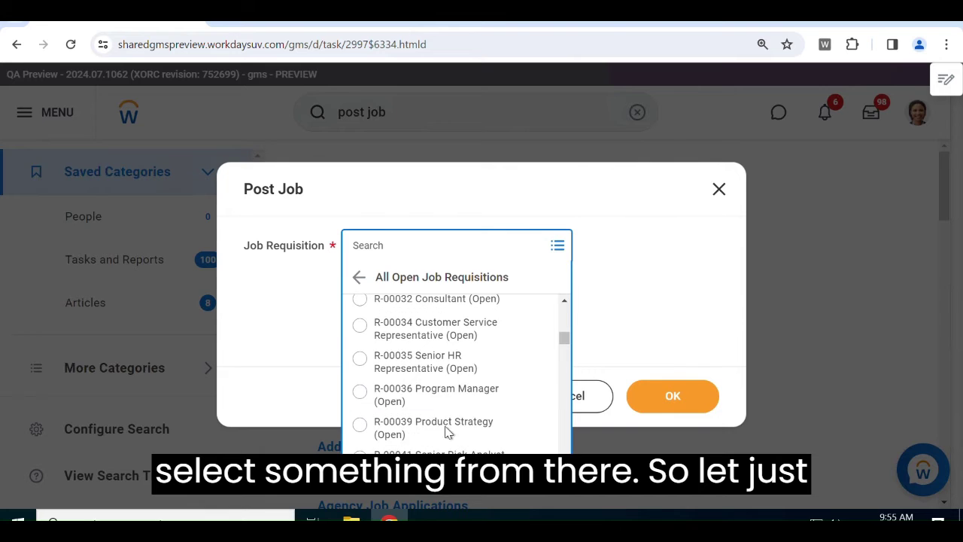
click(436, 366)
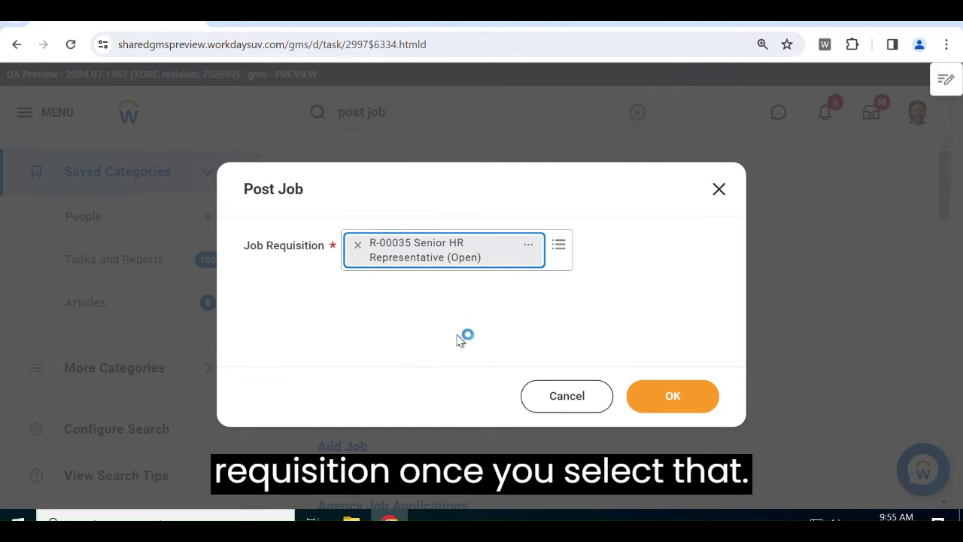
Step: Confirm R-00035 to reach the Post Job posting details page
click(675, 401)
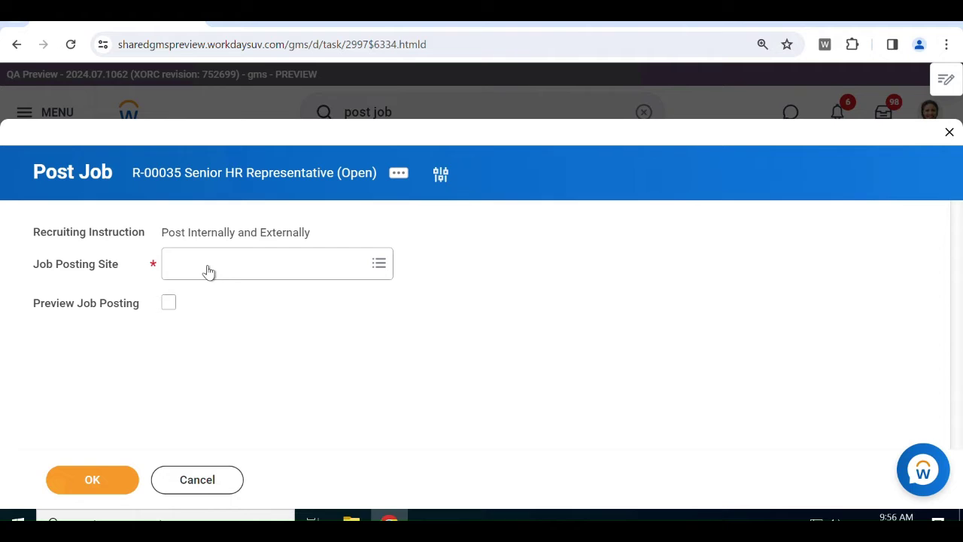
Step: Add Internal as a job posting site for the R-00035 posting
right_click(442, 286)
click(291, 265)
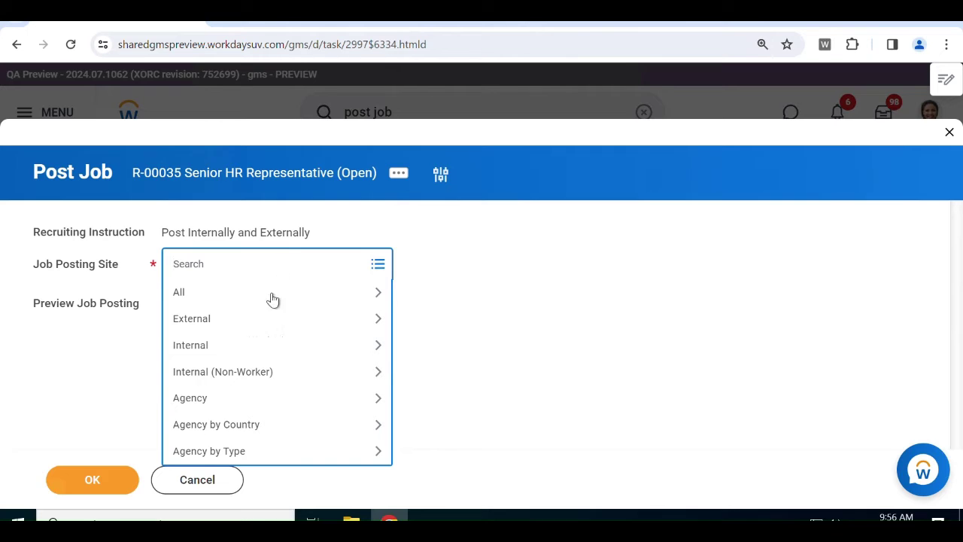
click(284, 320)
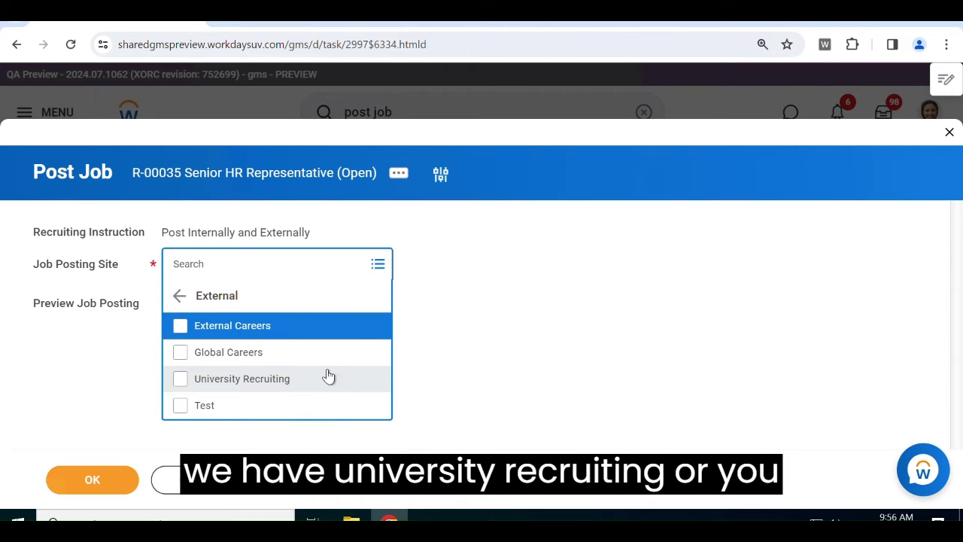
click(236, 266)
text(li)
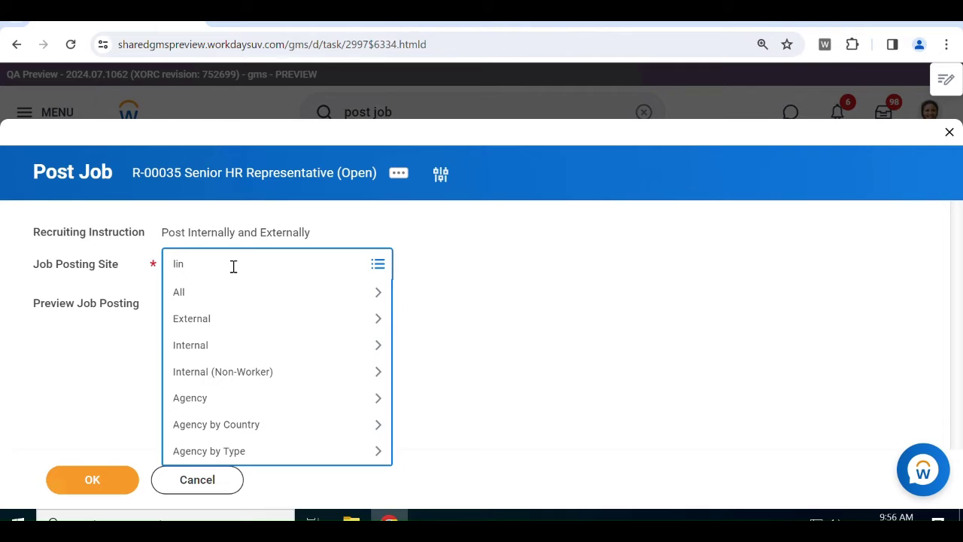
text(n)
key(Return)
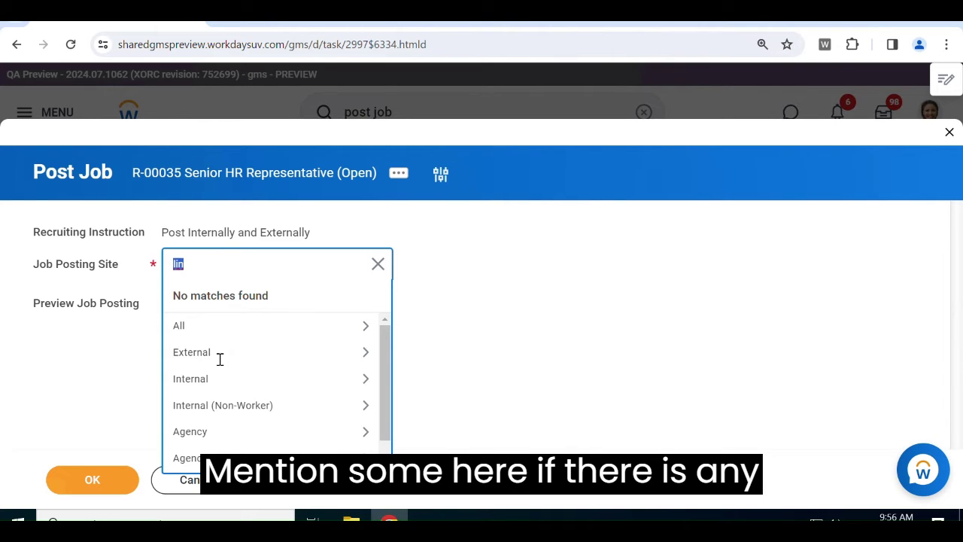
click(219, 383)
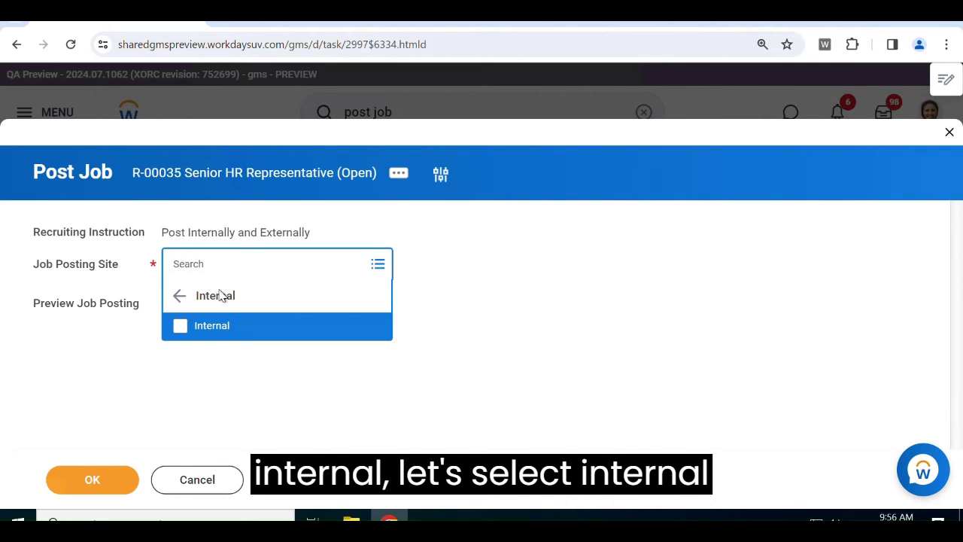
click(219, 328)
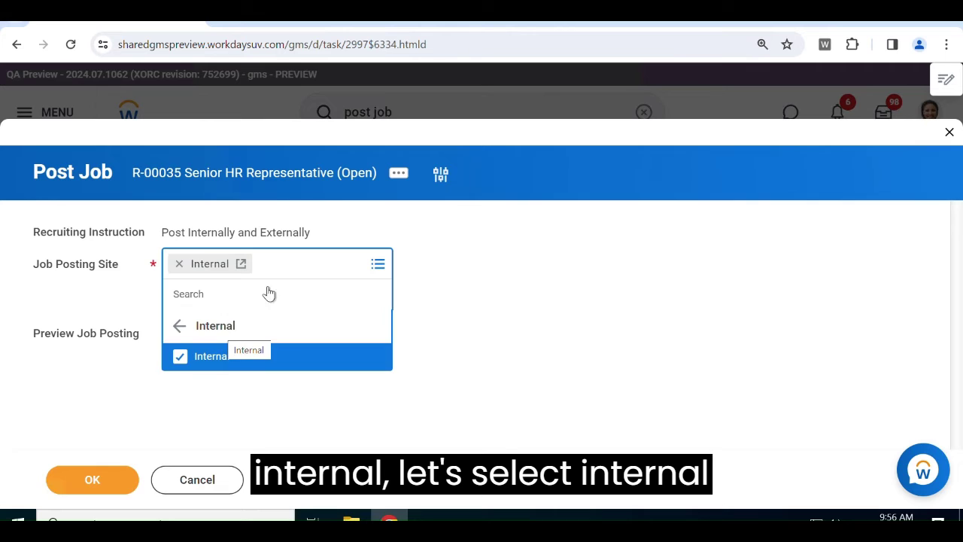
click(290, 267)
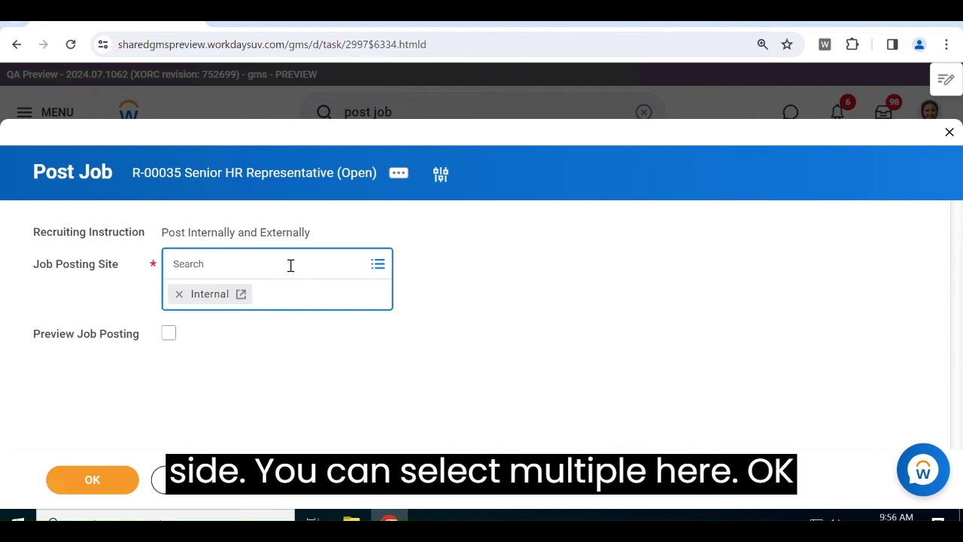
click(291, 267)
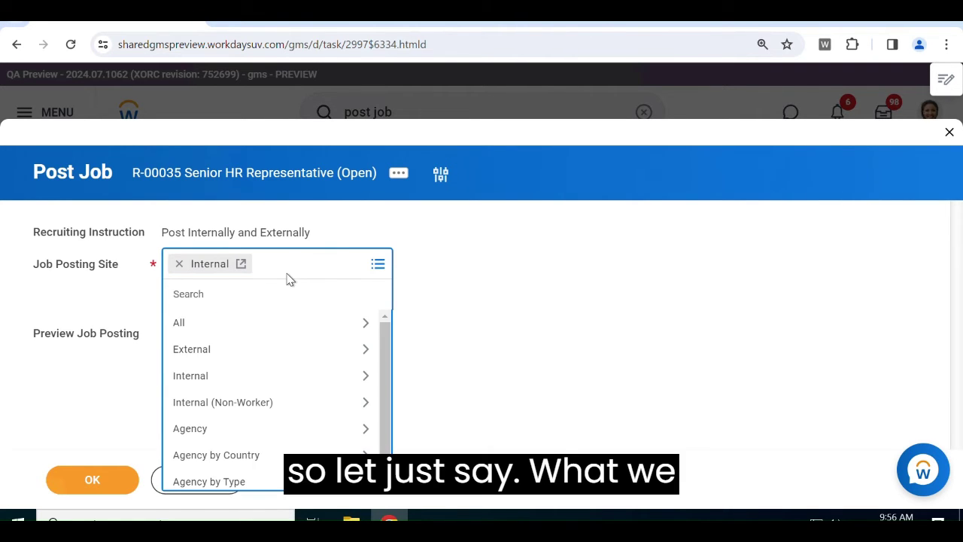
Step: Add Indeed.com, Monster.co.UK, Technology Professionals, Inc. and Global Careers as posting sites
click(369, 329)
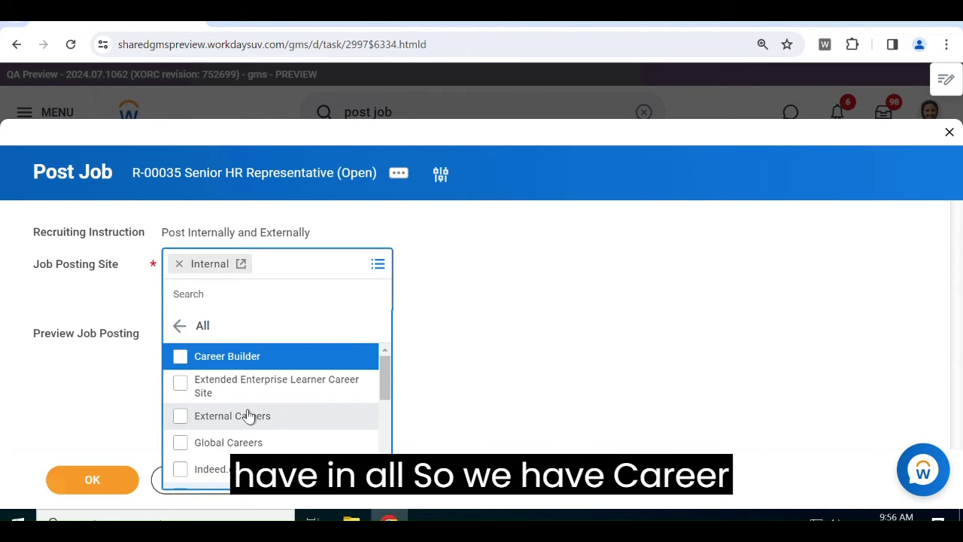
scroll(228, 447, down, 2)
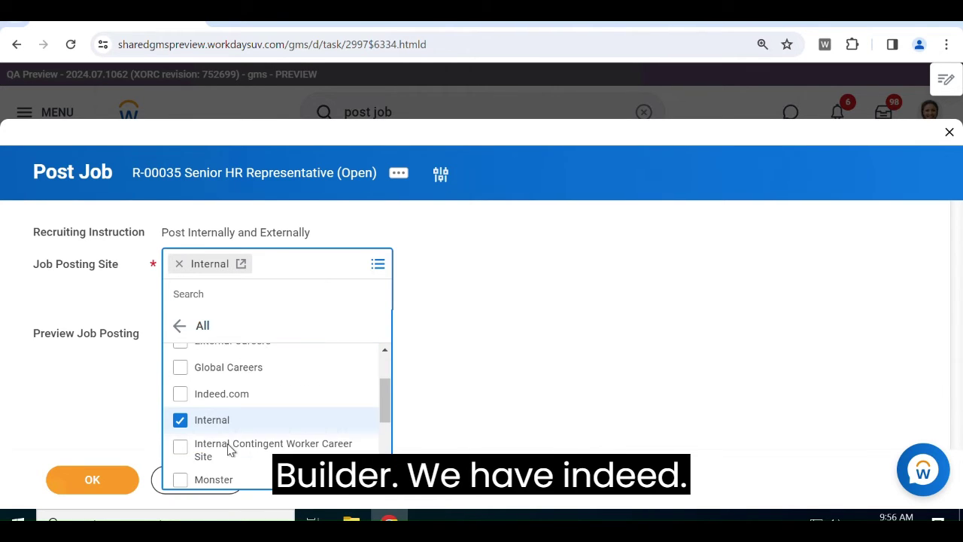
click(182, 394)
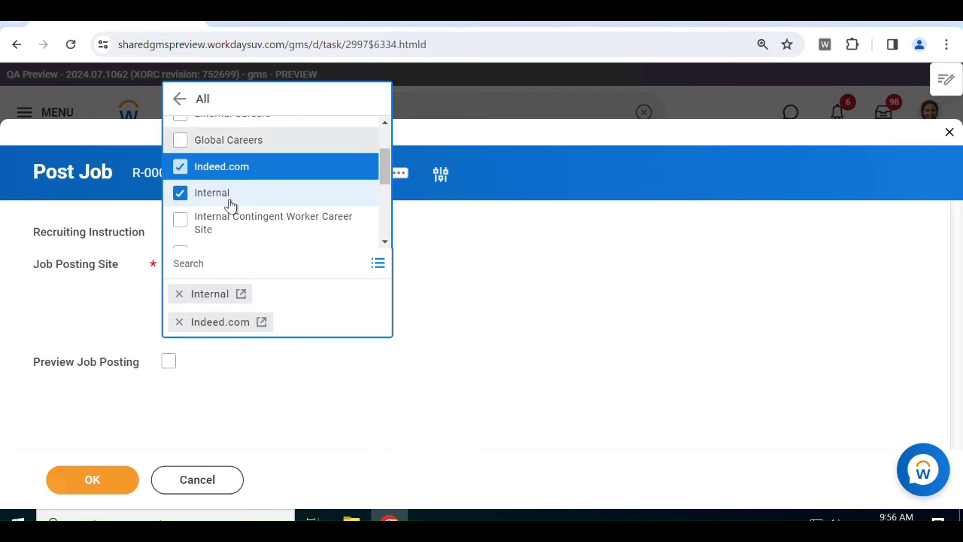
scroll(226, 222, down, 3)
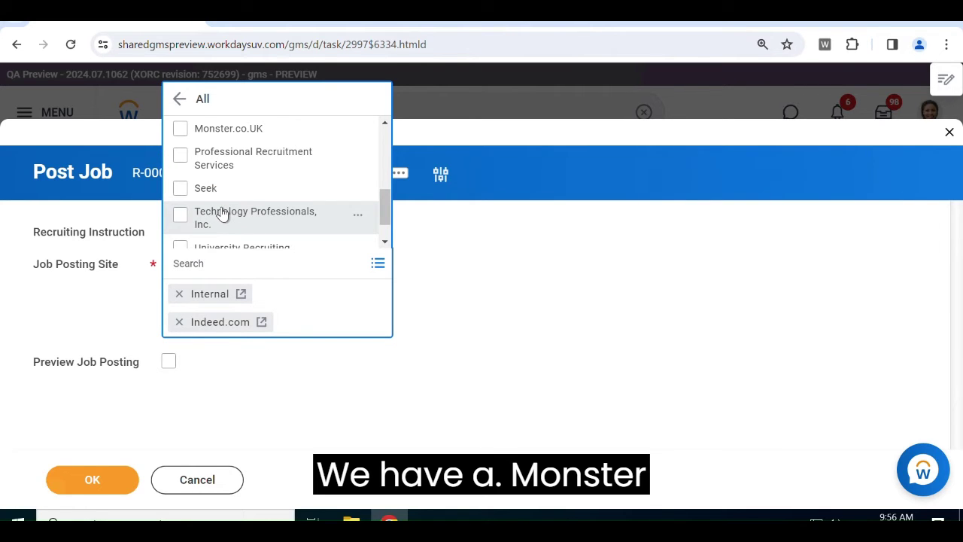
click(185, 129)
scroll(181, 186, down, 1)
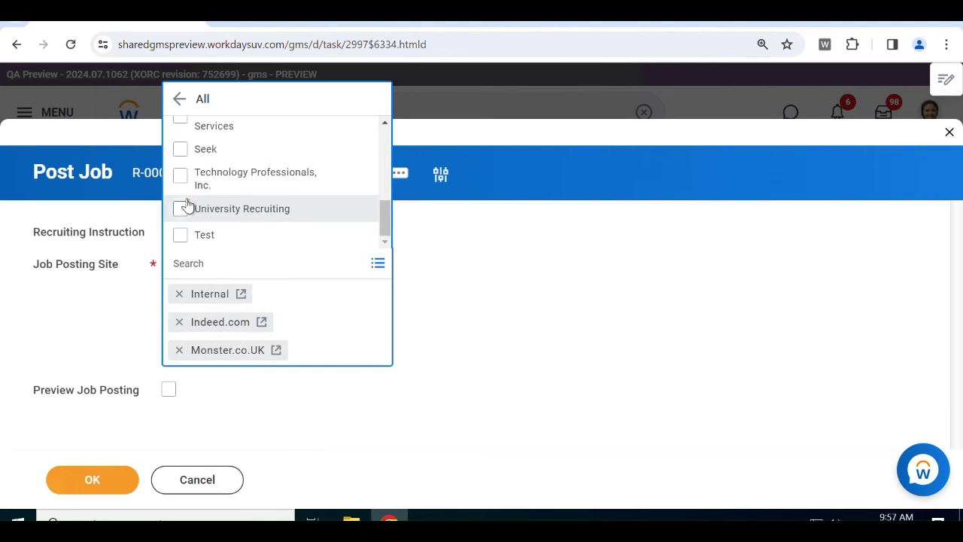
click(181, 178)
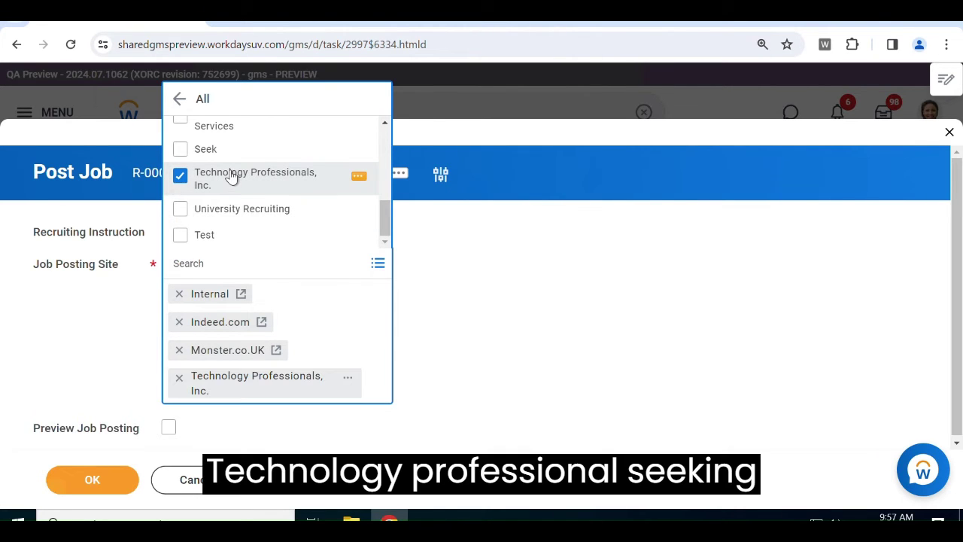
scroll(218, 197, up, 3)
scroll(215, 210, up, 3)
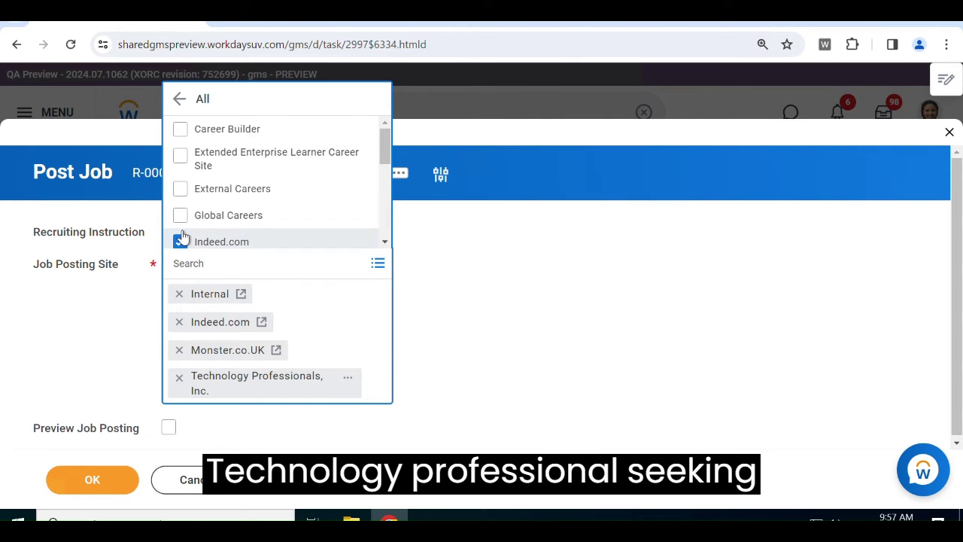
click(180, 216)
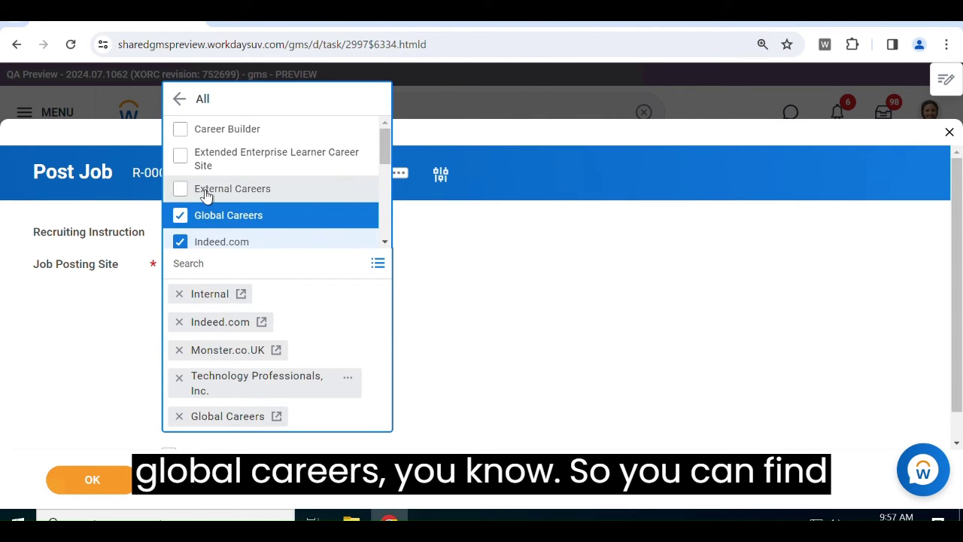
click(562, 284)
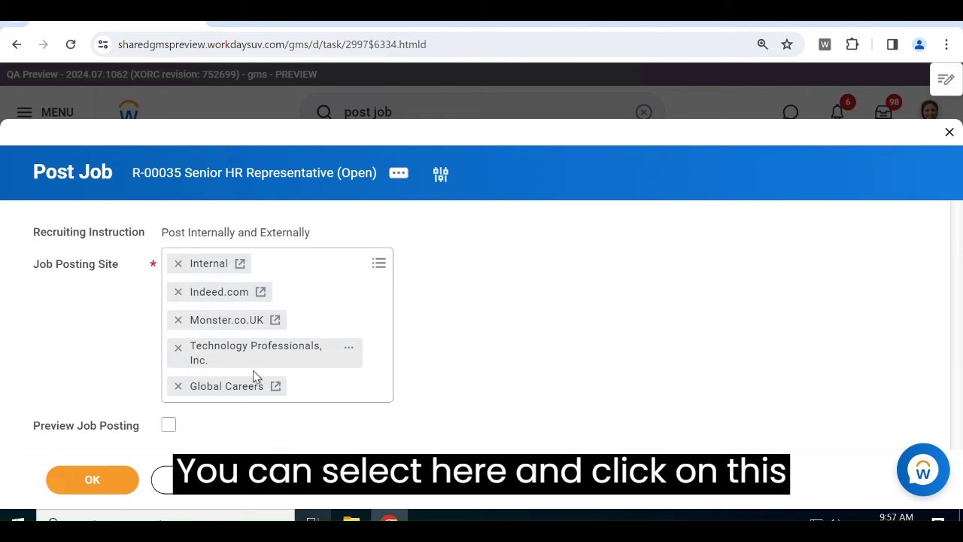
Step: Enable Preview Job Posting and continue to the five-site posting preview
click(169, 426)
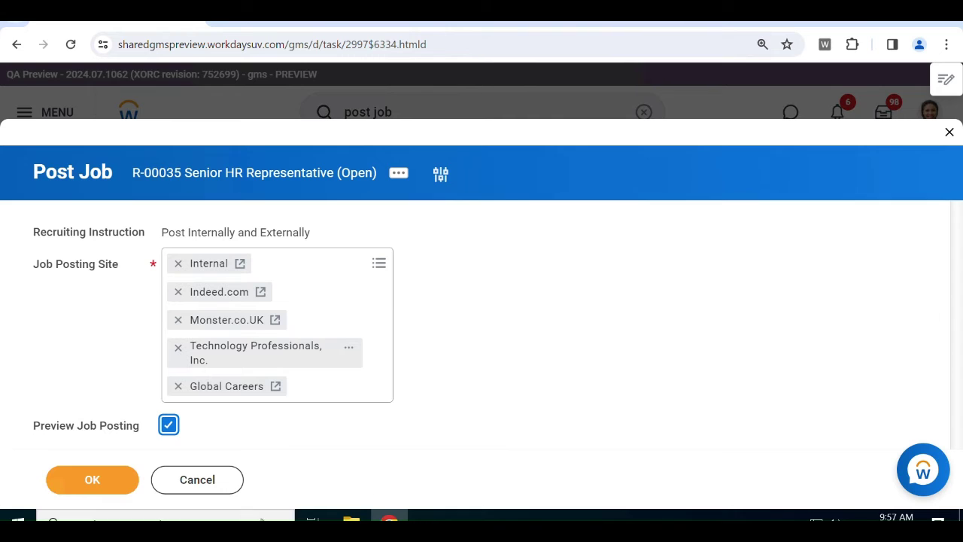
click(79, 489)
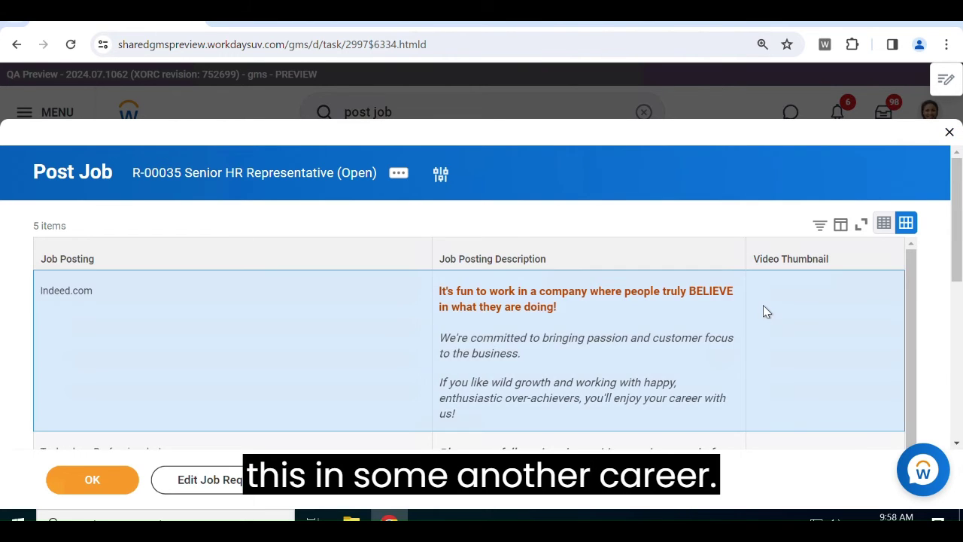
scroll(762, 313, down, 5)
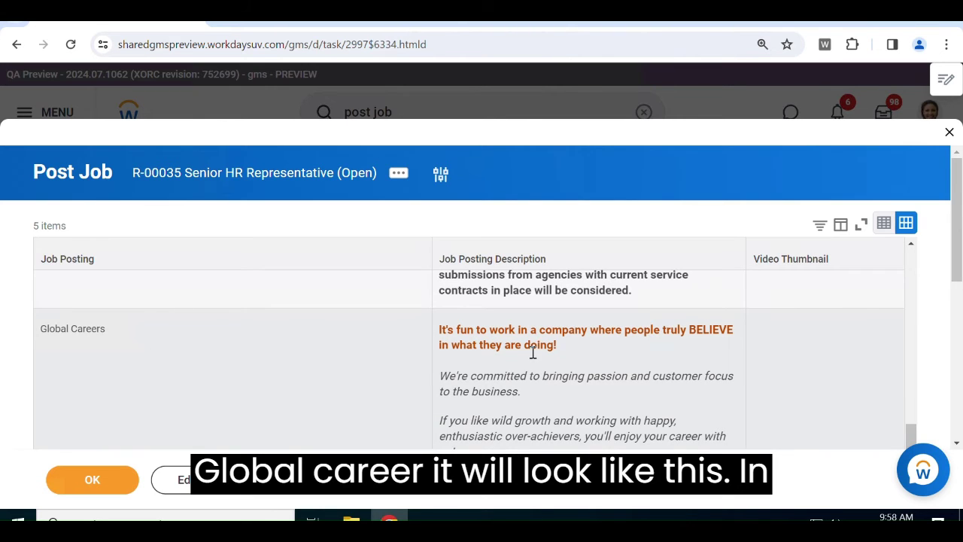
scroll(534, 350, down, 5)
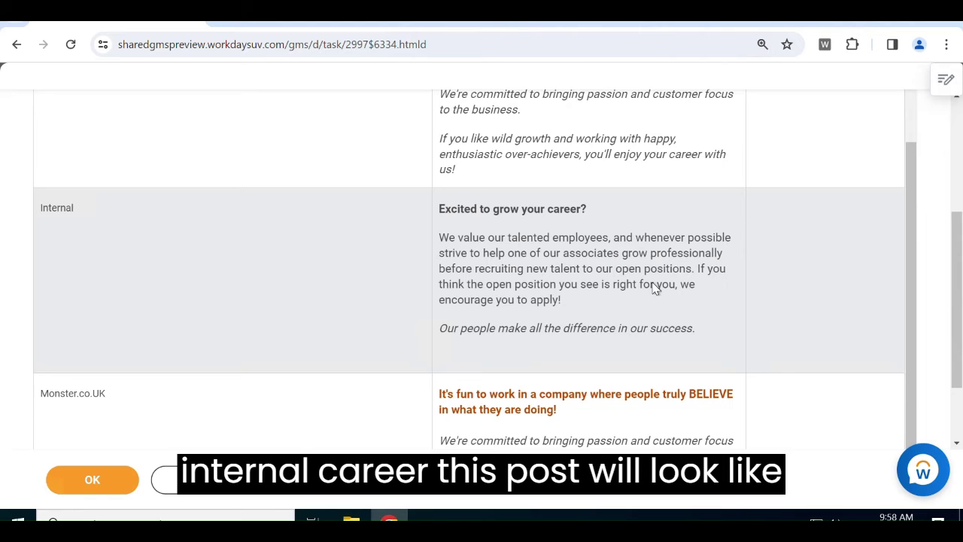
scroll(242, 365, down, 2)
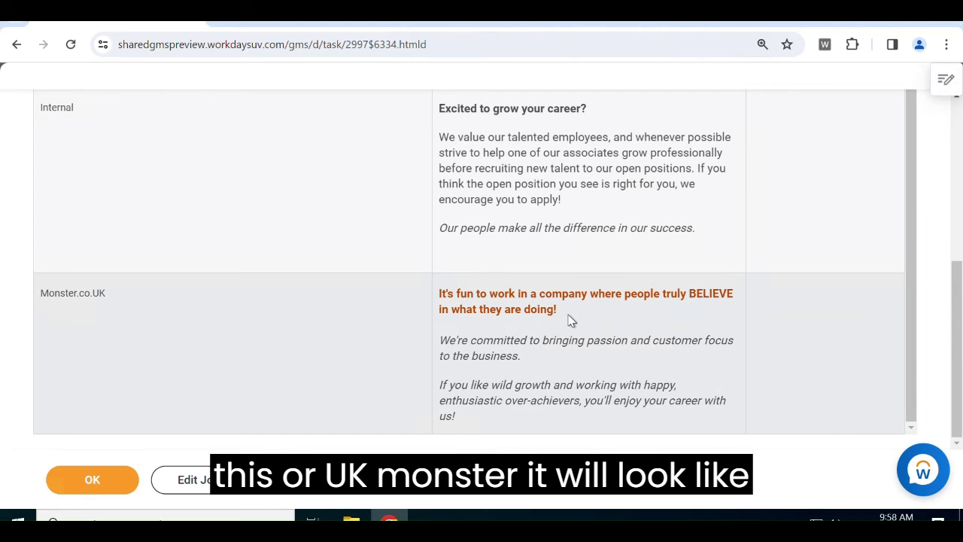
scroll(569, 319, up, 5)
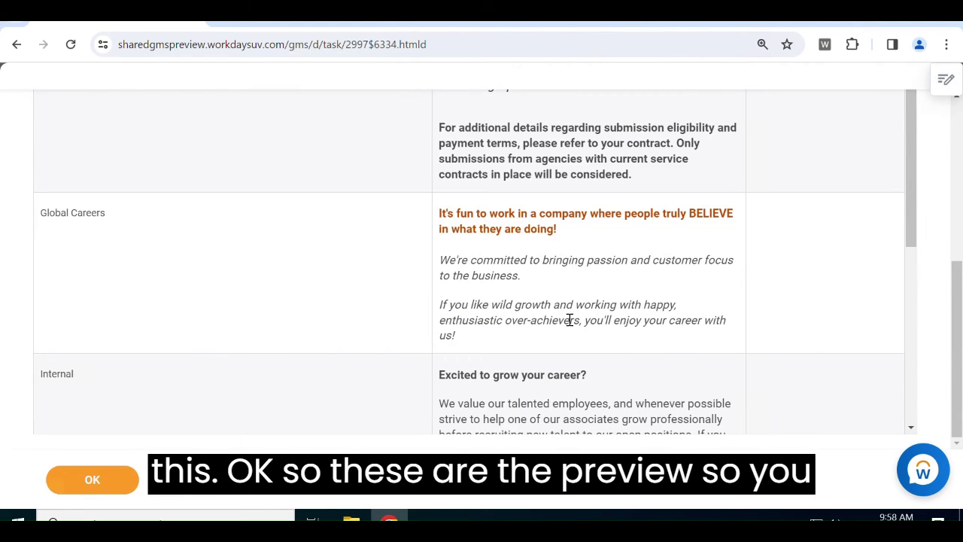
scroll(569, 320, up, 1)
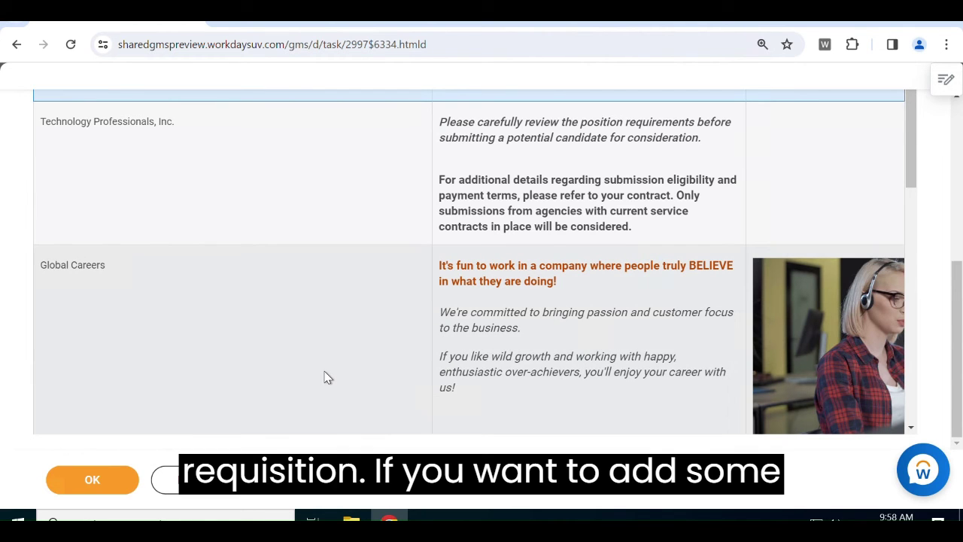
scroll(327, 378, up, 6)
scroll(326, 376, down, 3)
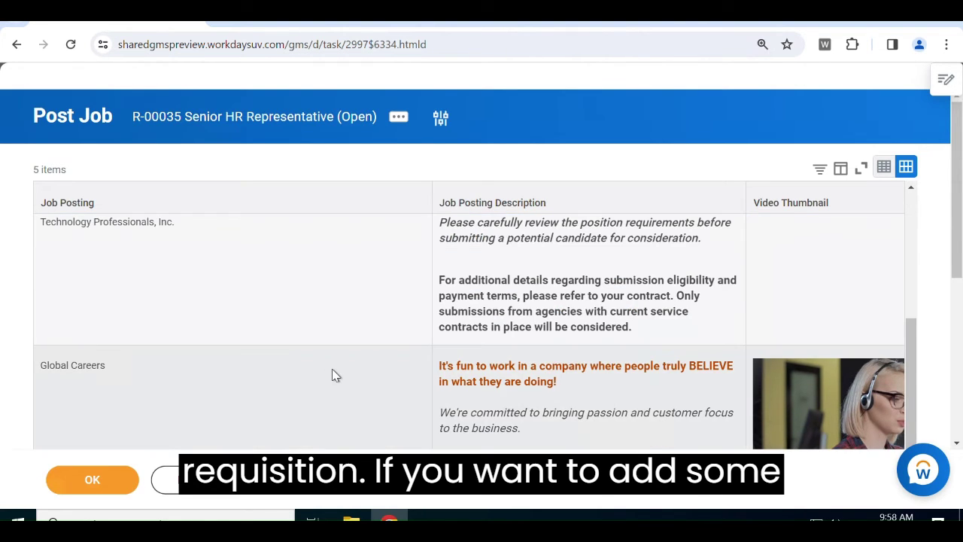
scroll(333, 377, down, 3)
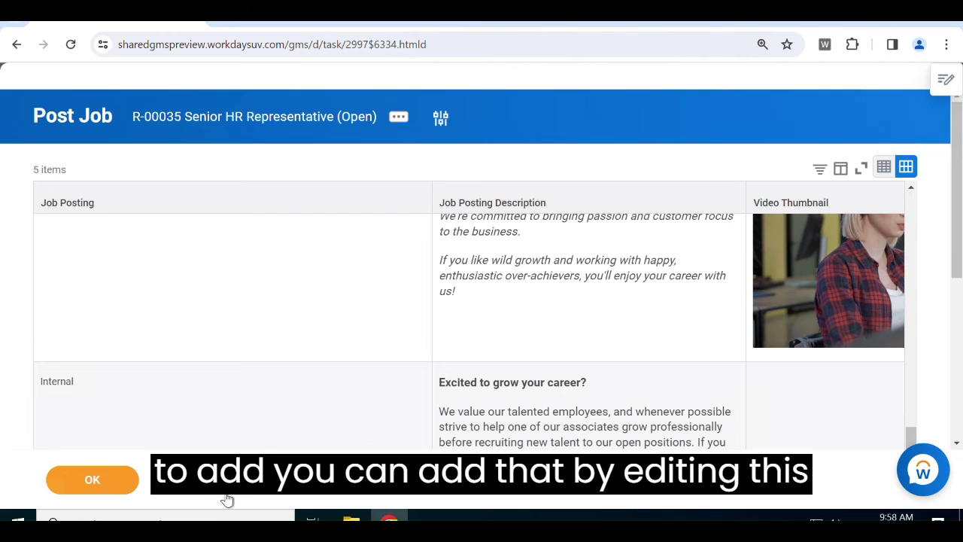
scroll(320, 372, down, 4)
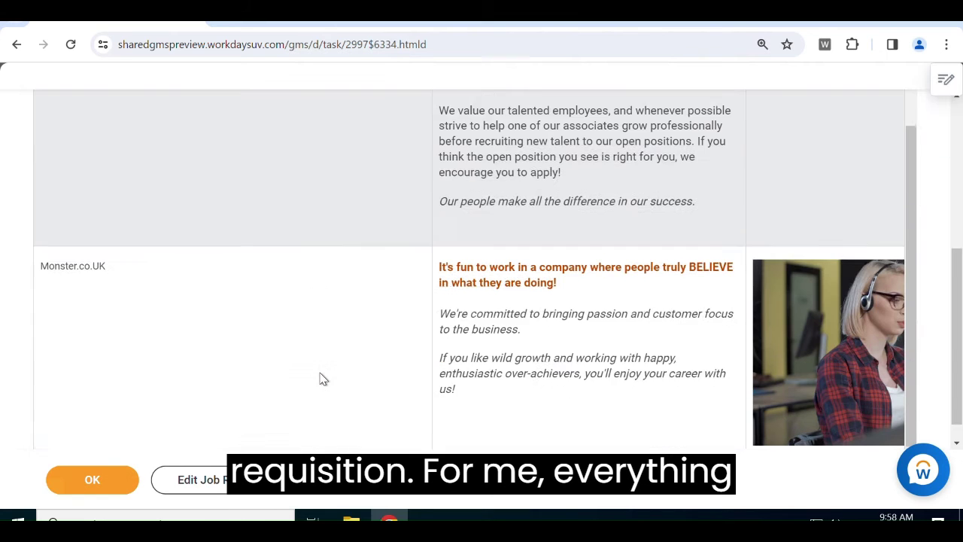
scroll(320, 379, up, 3)
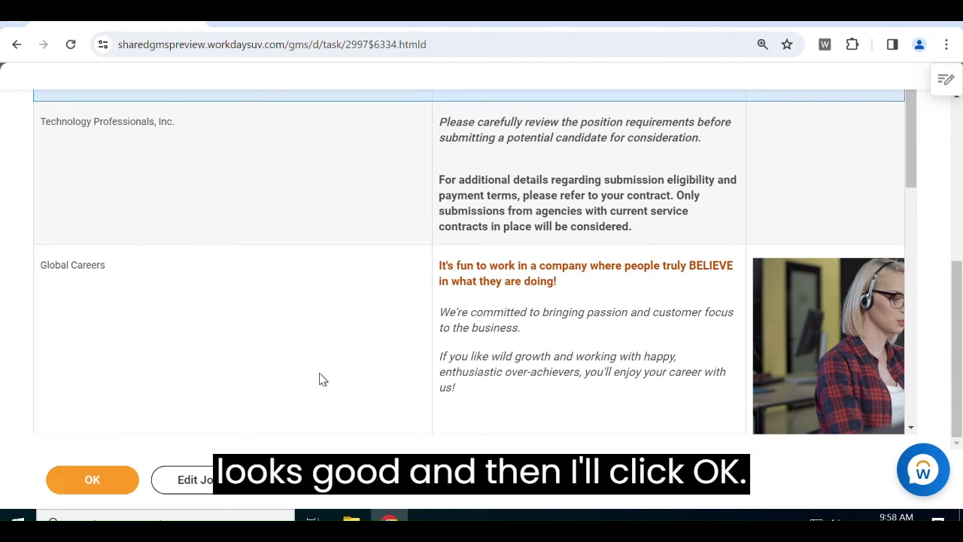
Step: Accept the preview to reach the posting date grid with 02/18/2024 start dates
click(107, 485)
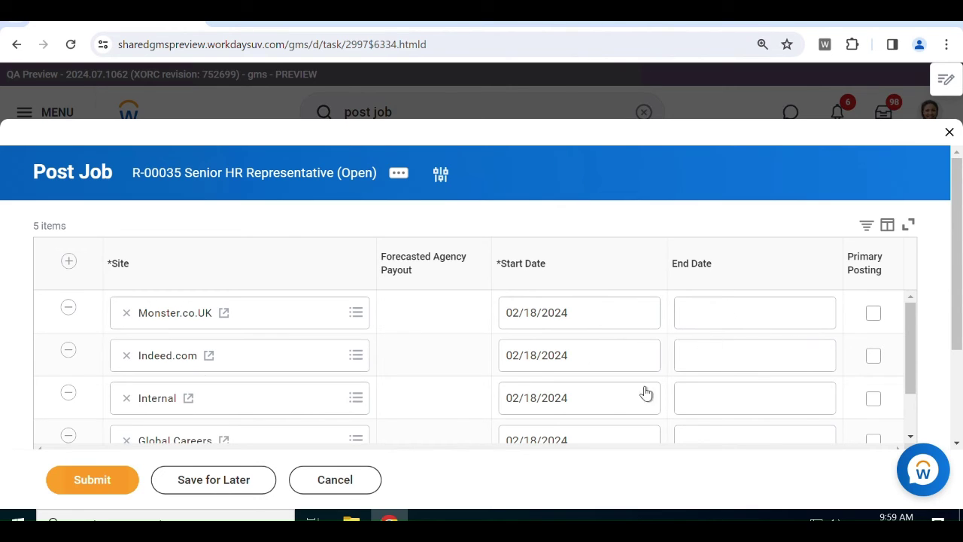
scroll(491, 411, down, 1)
scroll(647, 346, up, 1)
Step: Set the Monster.co.UK, Indeed.com and Internal posting end dates to 03/19/2024
click(713, 330)
click(760, 316)
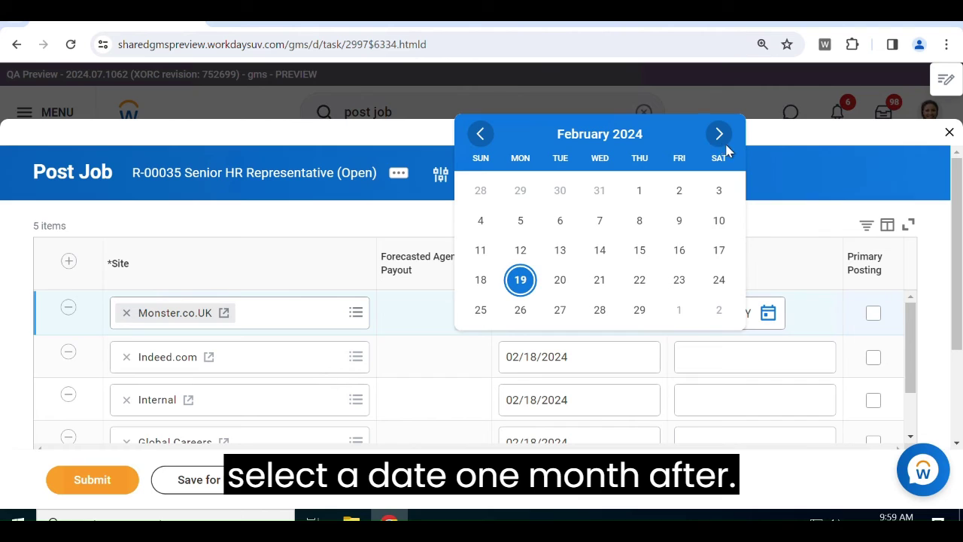
click(719, 134)
click(549, 259)
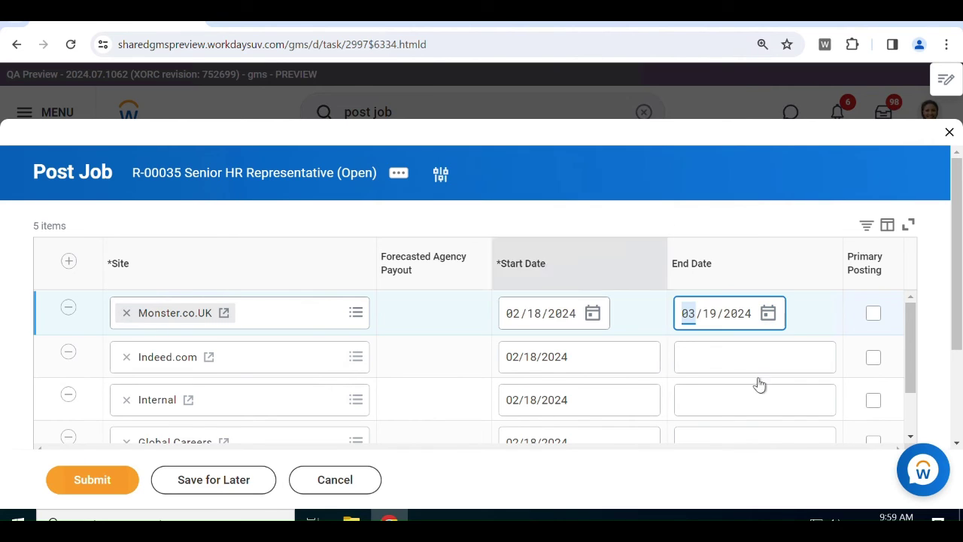
click(738, 360)
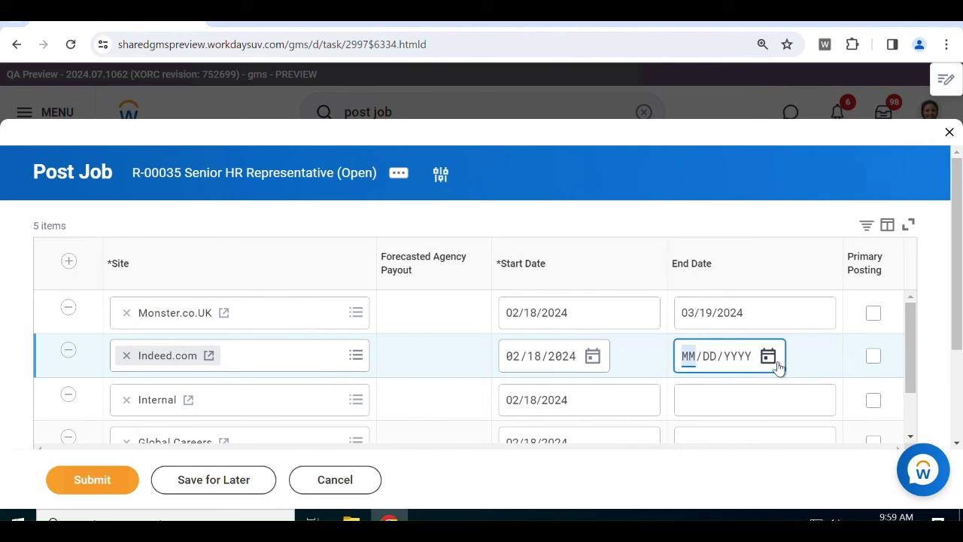
click(771, 359)
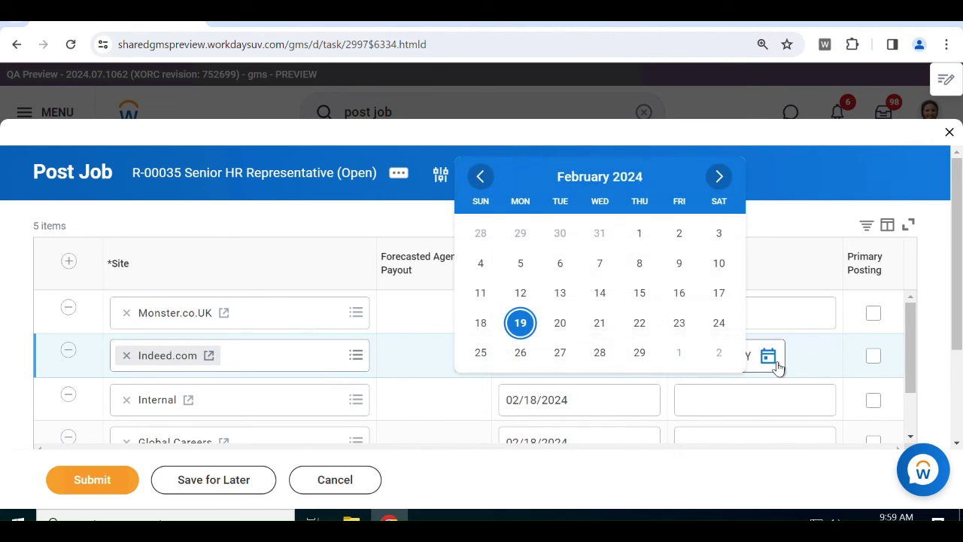
click(719, 176)
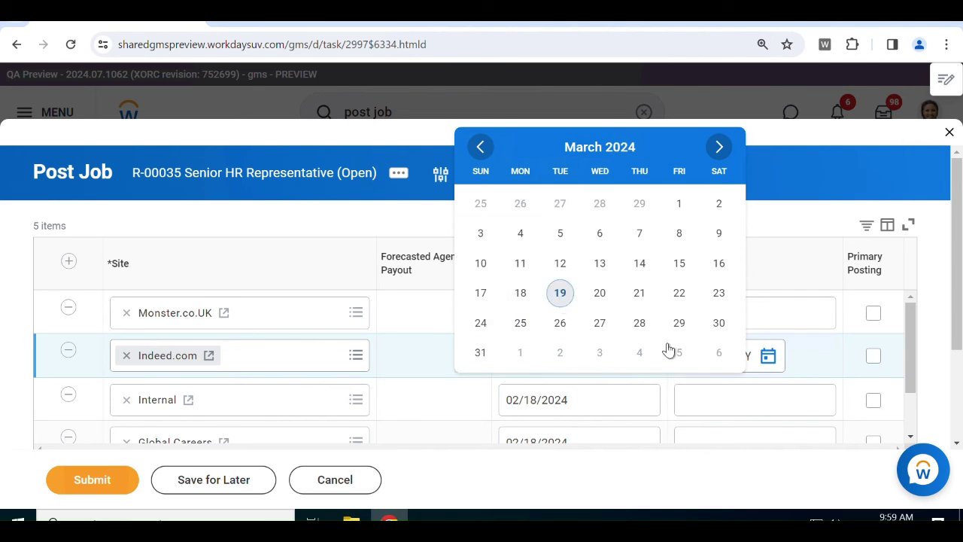
click(558, 297)
click(799, 414)
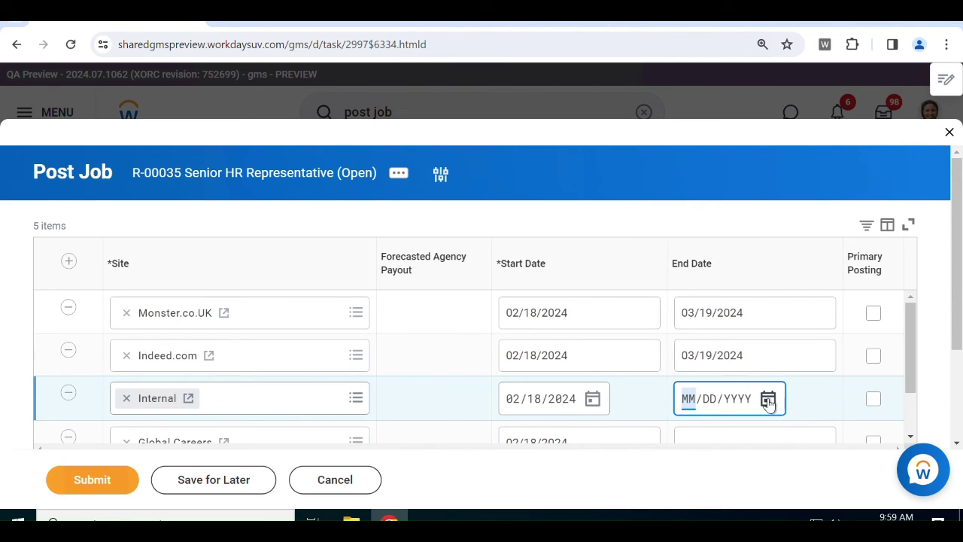
click(767, 398)
click(719, 221)
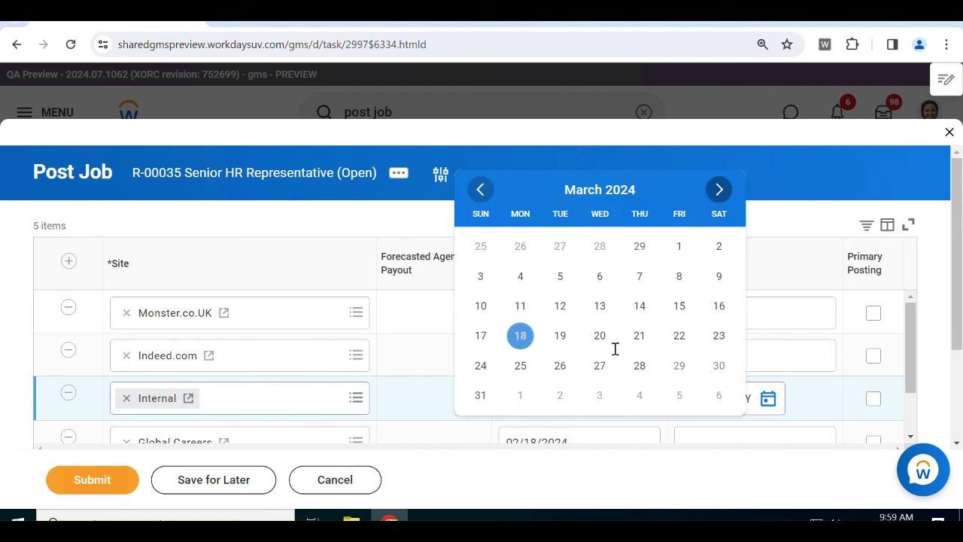
click(560, 335)
Step: Set the Global Careers and Technology Professionals, Inc. end dates to 03/19/2024
scroll(745, 346, down, 3)
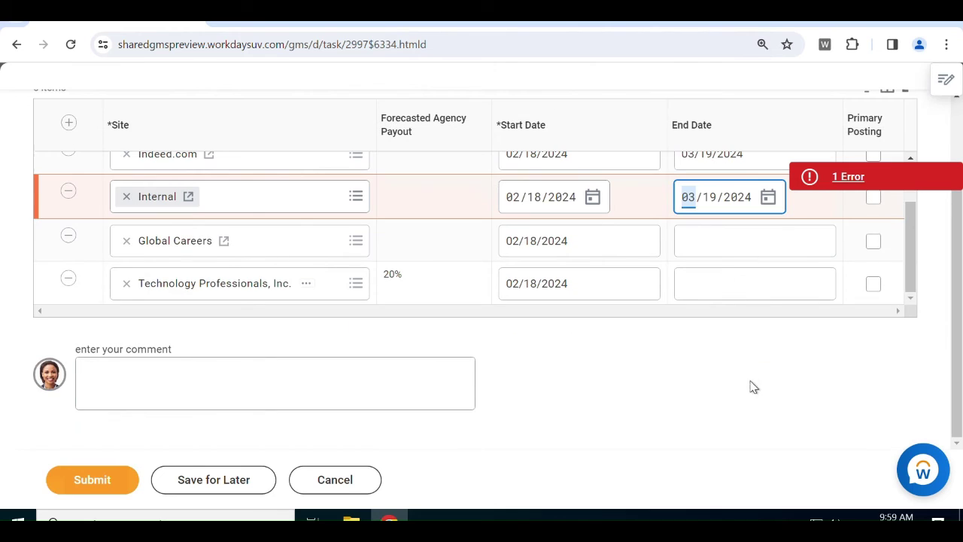
click(752, 238)
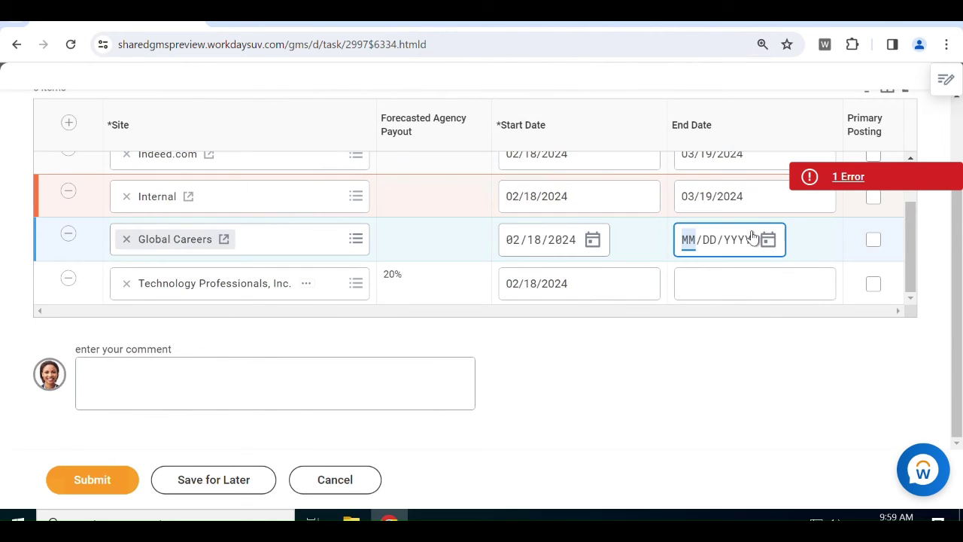
click(768, 240)
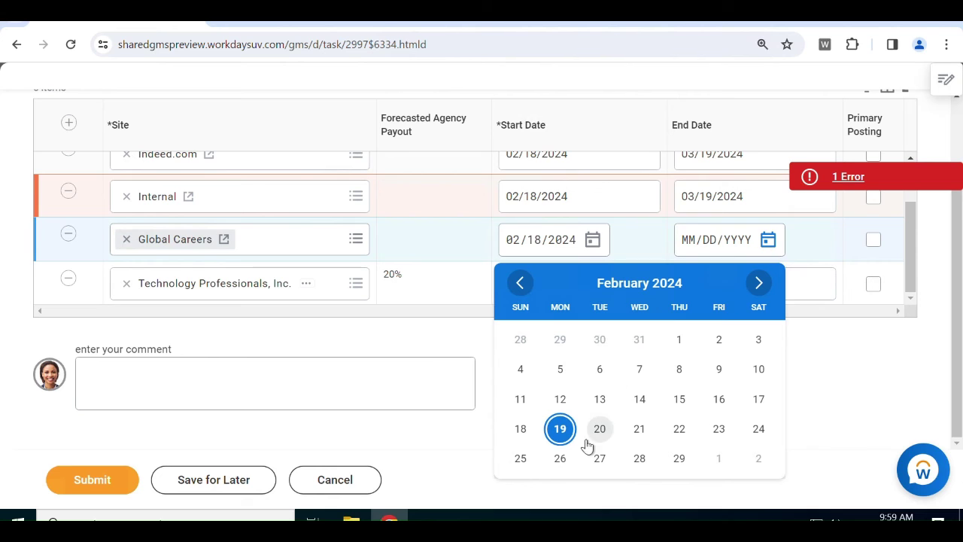
click(758, 288)
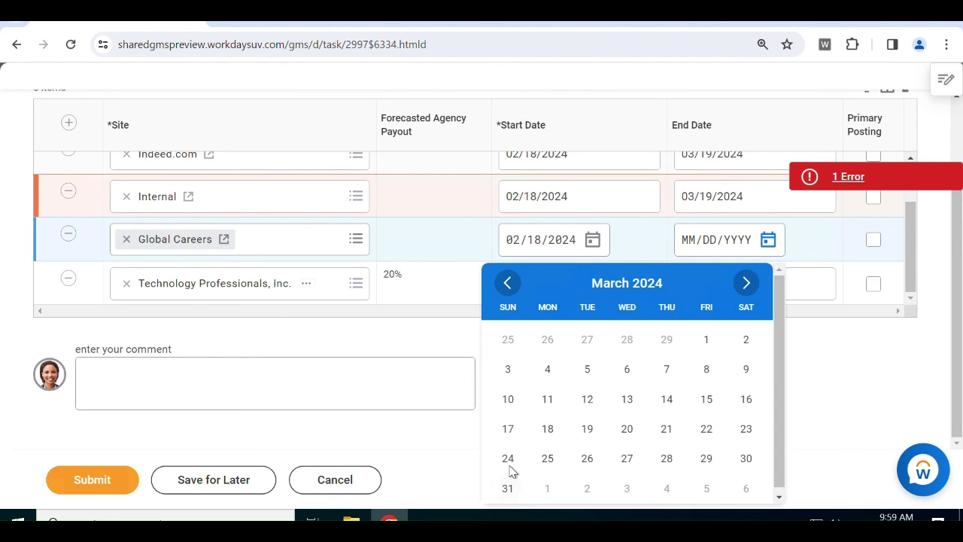
click(587, 429)
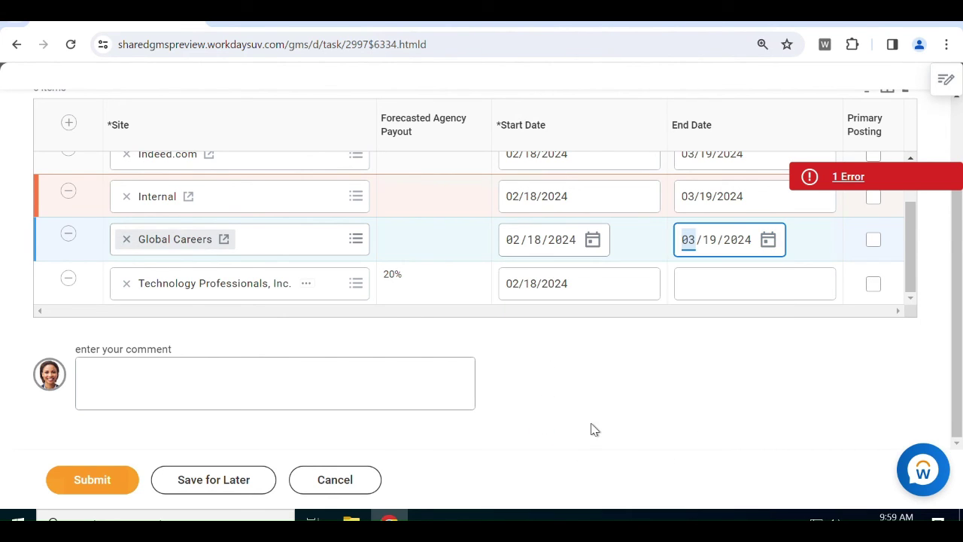
click(726, 276)
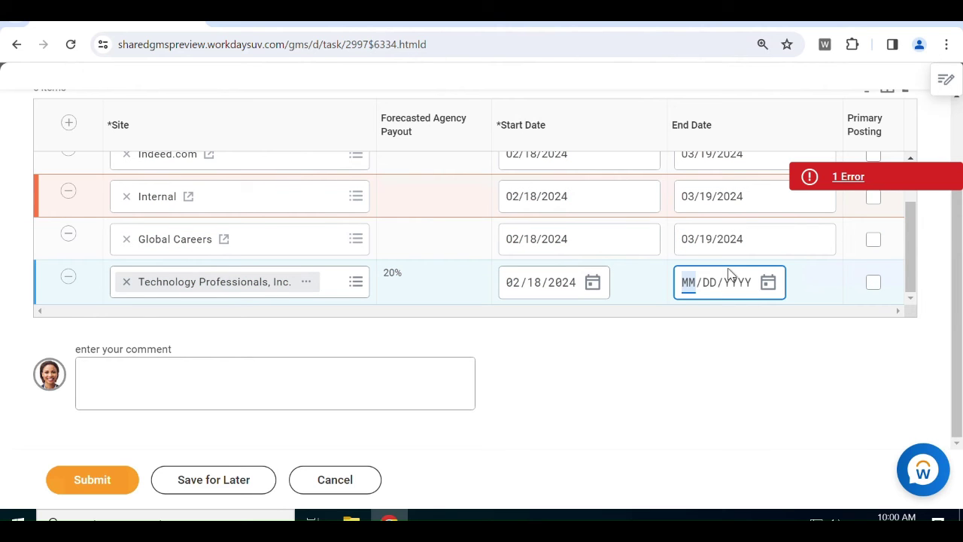
click(768, 284)
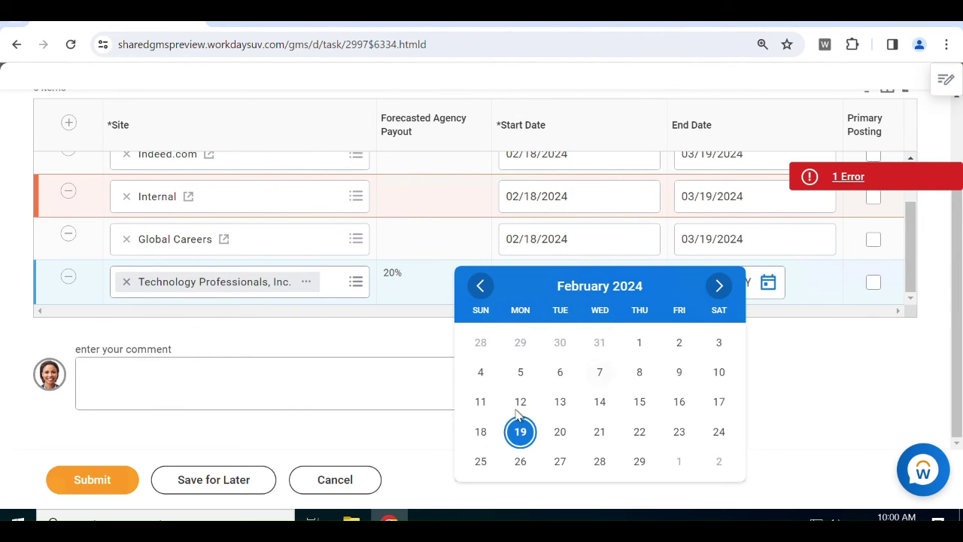
click(719, 286)
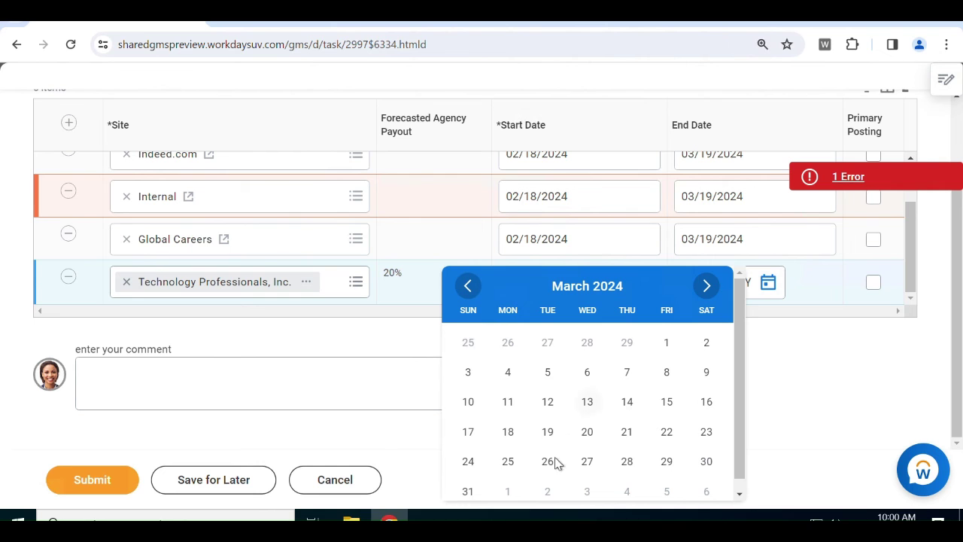
click(547, 431)
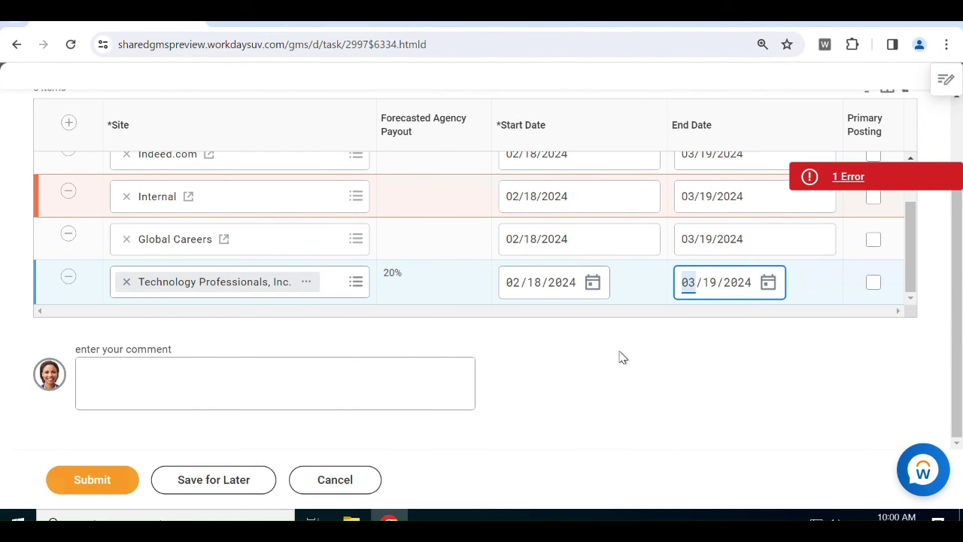
Step: Review the overlap error and change the Internal end date to 04/24/2024
click(837, 177)
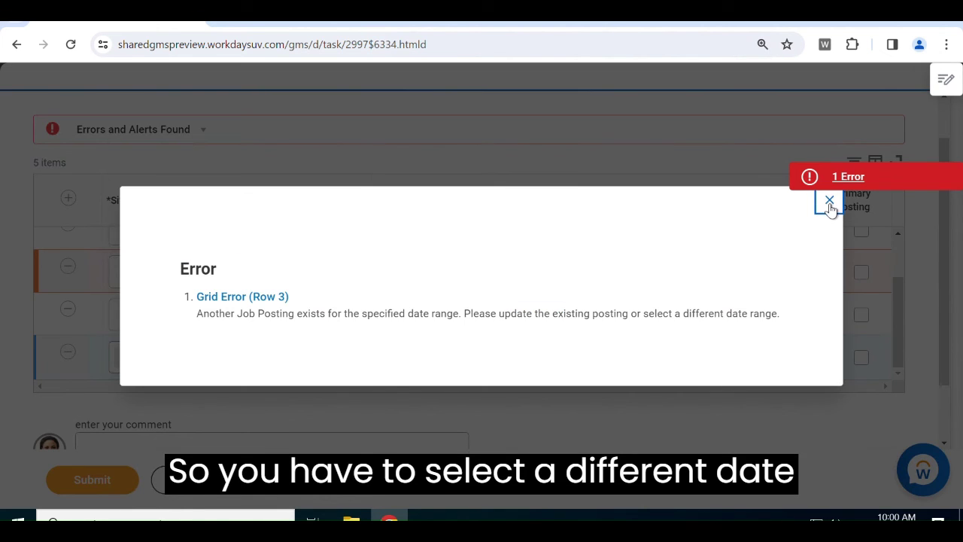
click(829, 201)
click(730, 275)
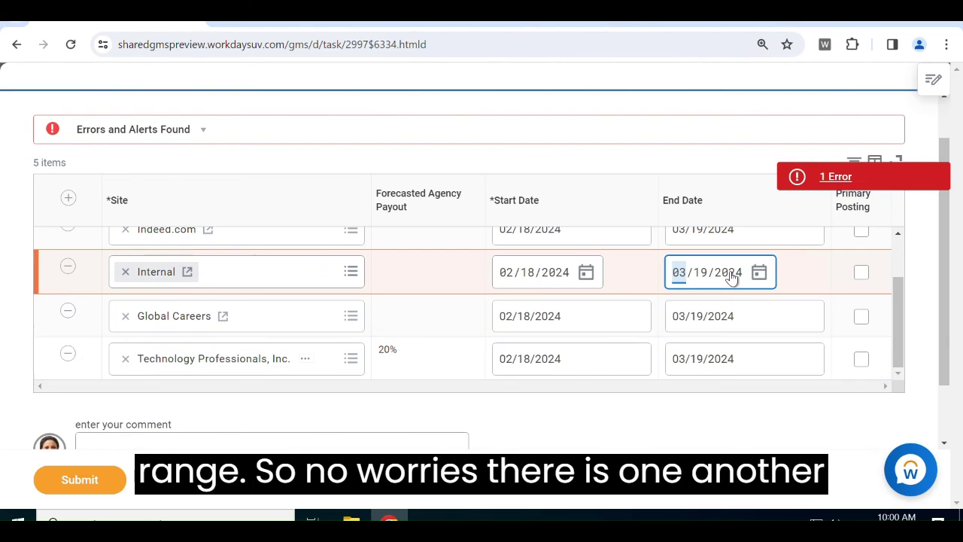
click(760, 274)
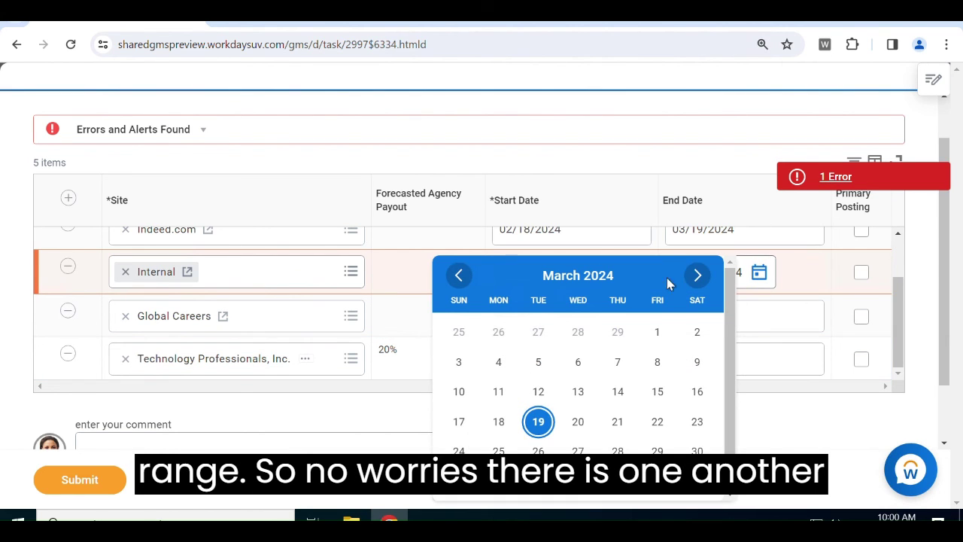
click(695, 276)
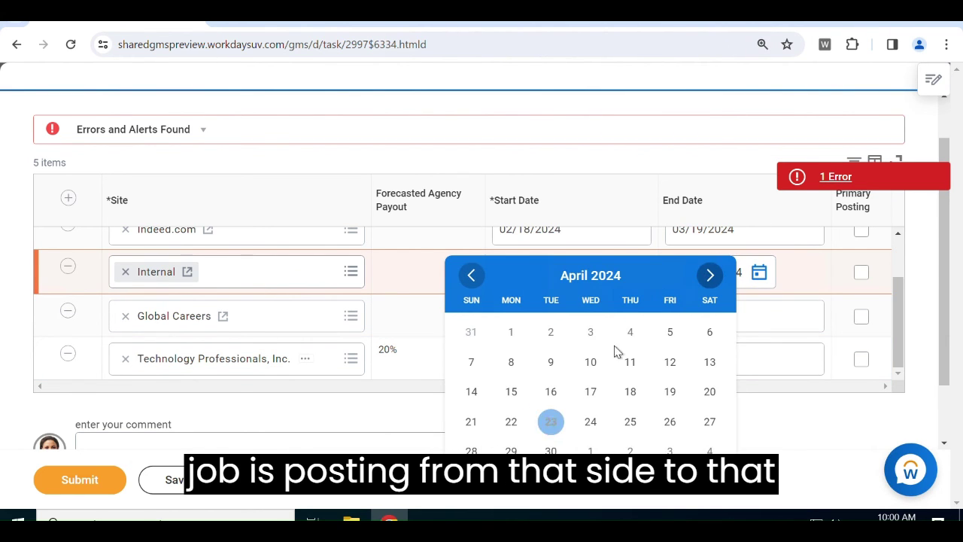
click(581, 422)
click(534, 408)
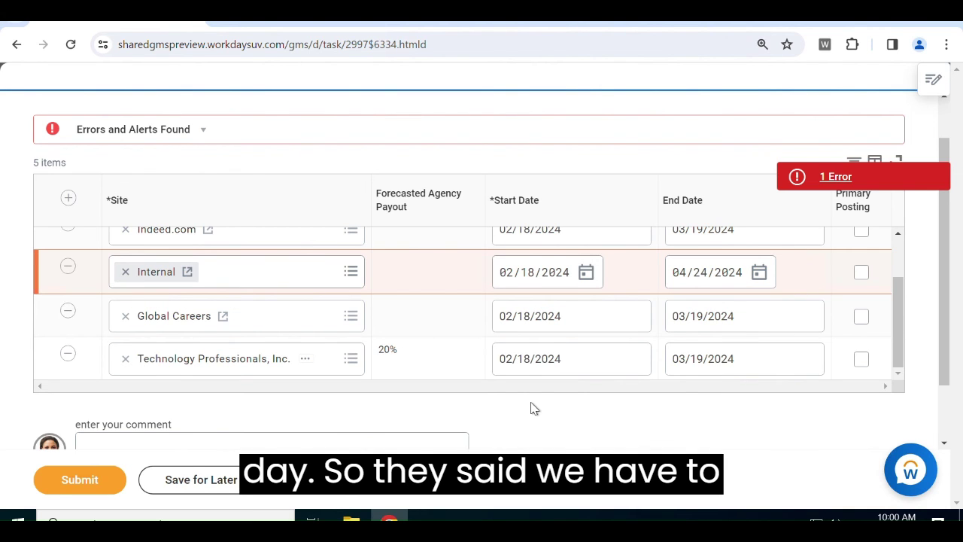
Step: Delete the Internal site row, leaving four posting sites
scroll(409, 404, up, 1)
scroll(407, 401, down, 3)
scroll(407, 401, up, 3)
click(67, 319)
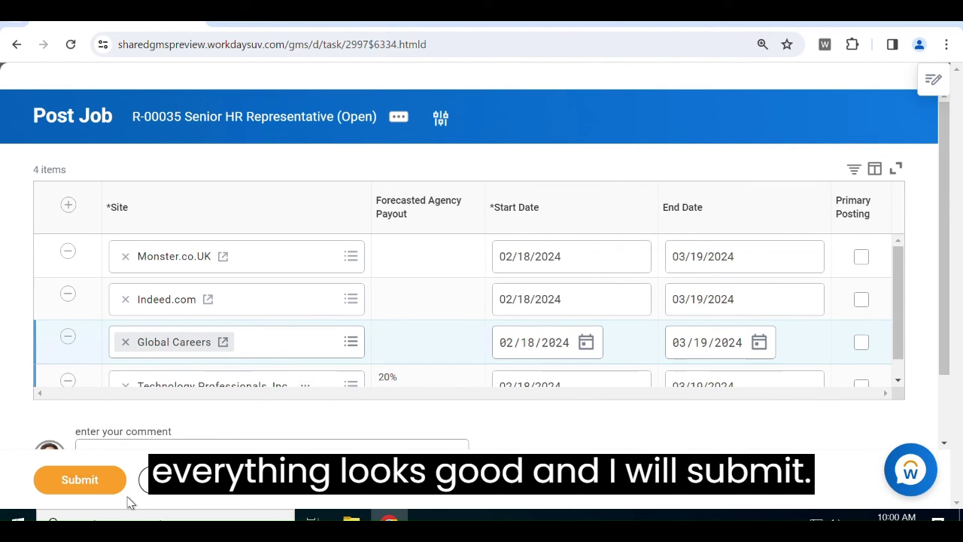
Step: Submit the R-00035 posting and view its Process Successfully Completed details
click(83, 488)
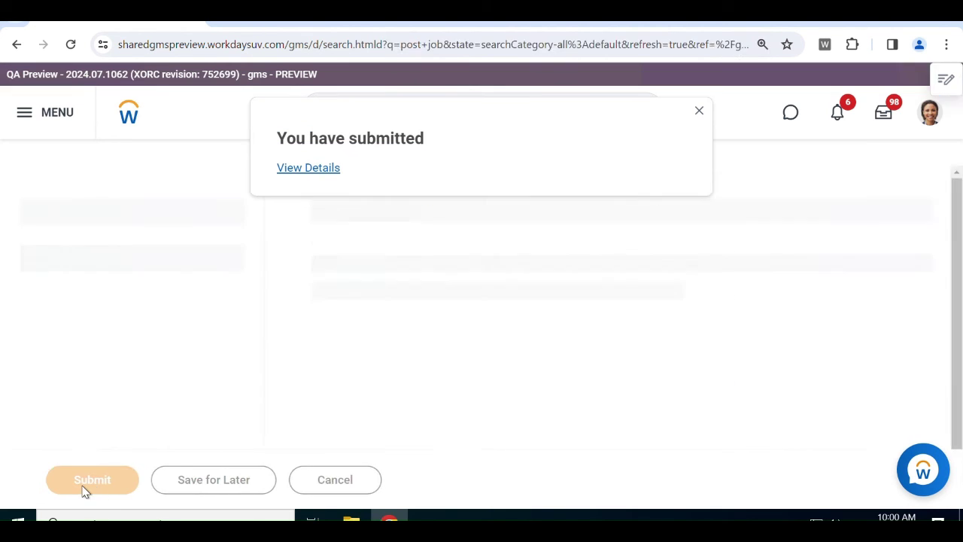
click(329, 174)
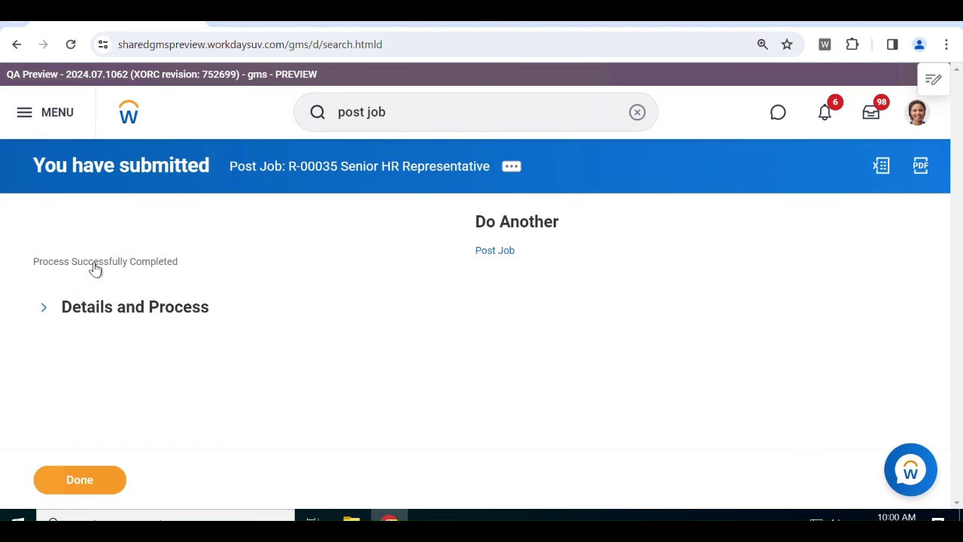
right_click(325, 310)
key(Escape)
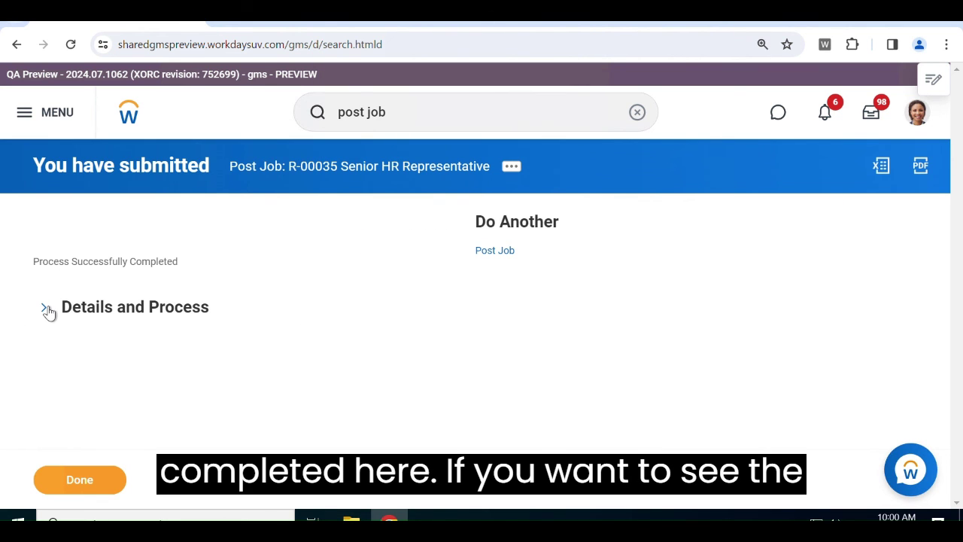